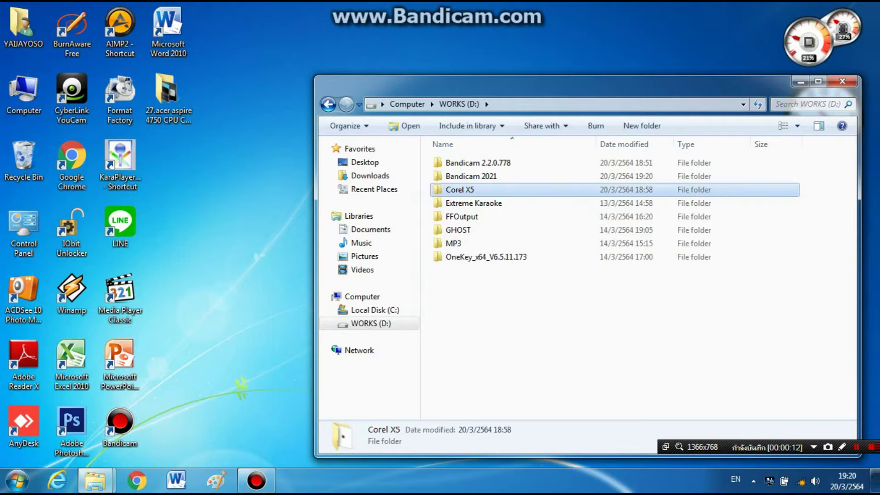
- Open the inner Corel X5 folder on drive D and launch the VSX5_Pro_PF installer
{"action": "double_click", "coordinate": [456, 163]}
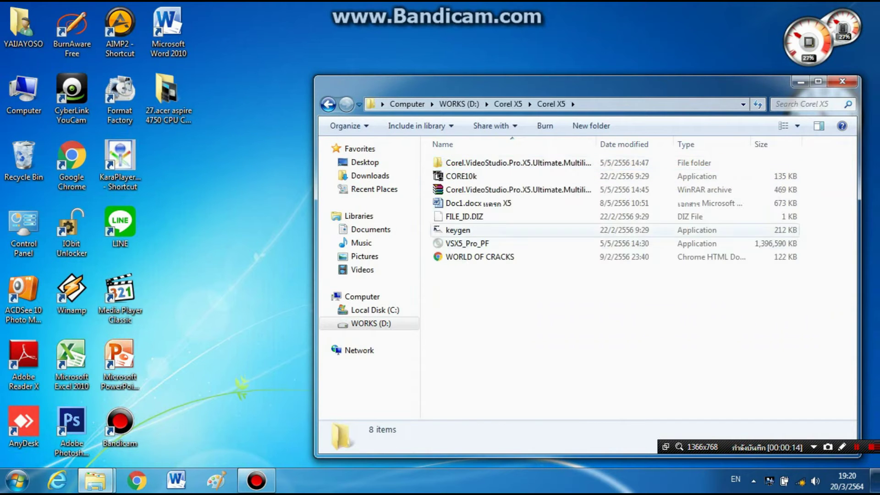
{"action": "right_click", "coordinate": [458, 243]}
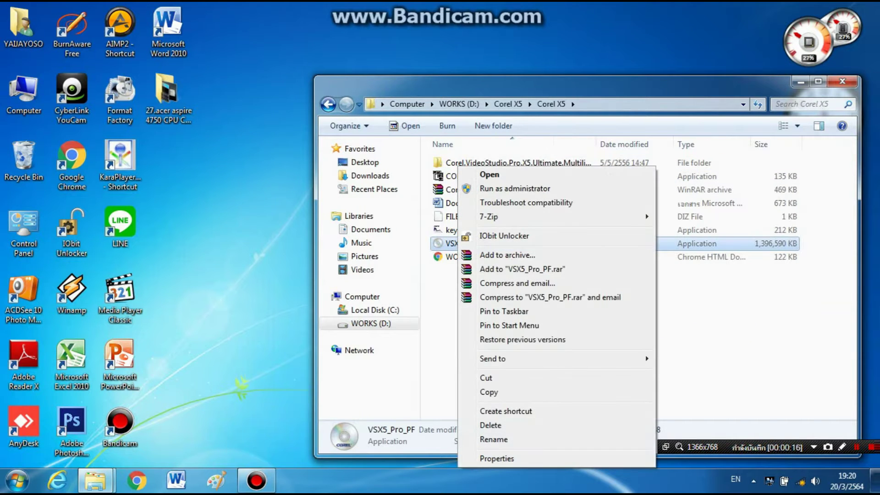
{"action": "key", "text": "Escape"}
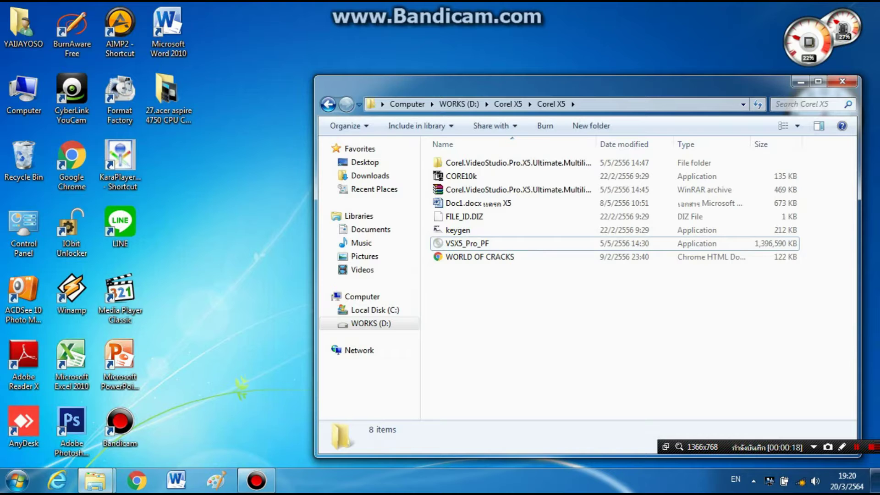
{"action": "right_click", "coordinate": [470, 243]}
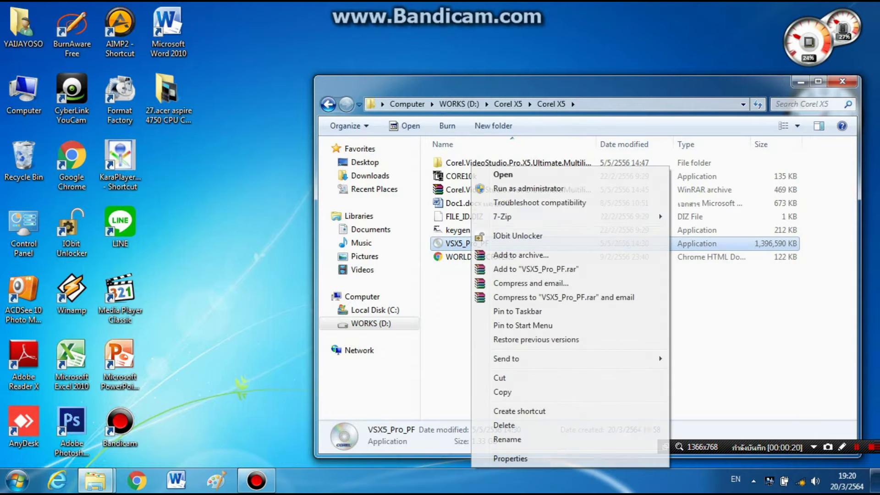
{"action": "left_click", "coordinate": [500, 174]}
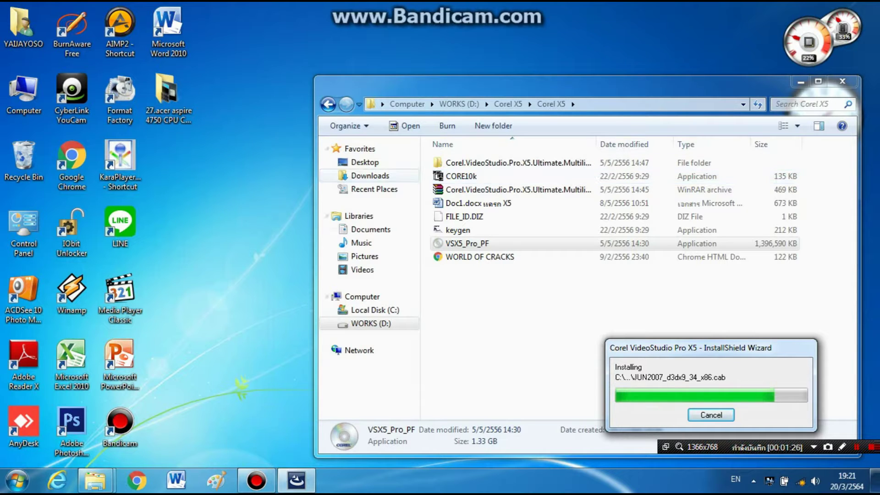
- Check the computer's system information and the display adapters in Device Manager, and close both windows
{"action": "right_click", "coordinate": [31, 92]}
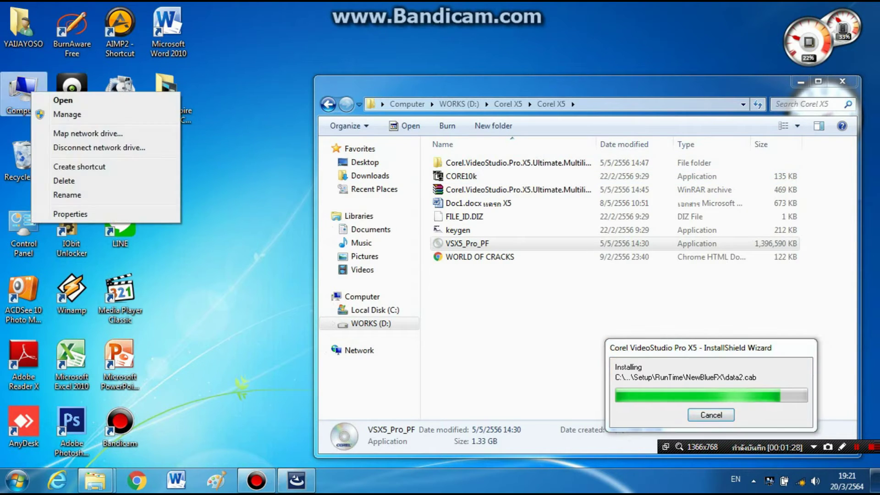
{"action": "left_click", "coordinate": [73, 214]}
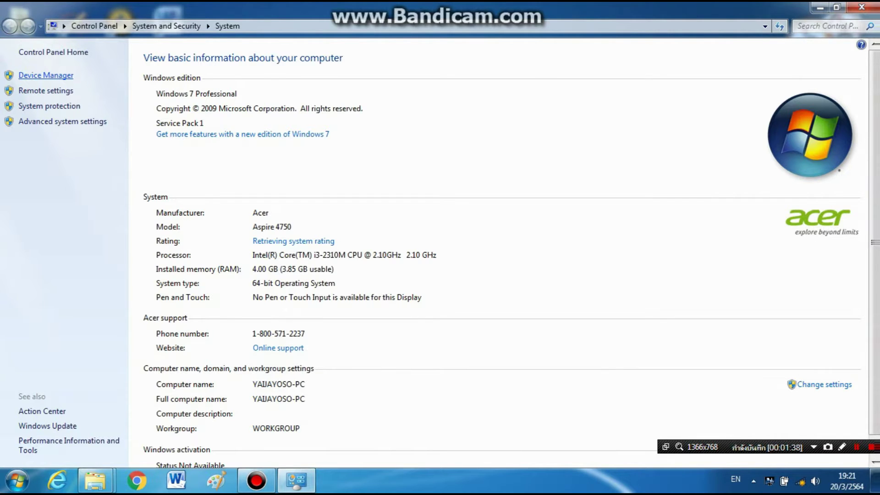
{"action": "left_click", "coordinate": [46, 75]}
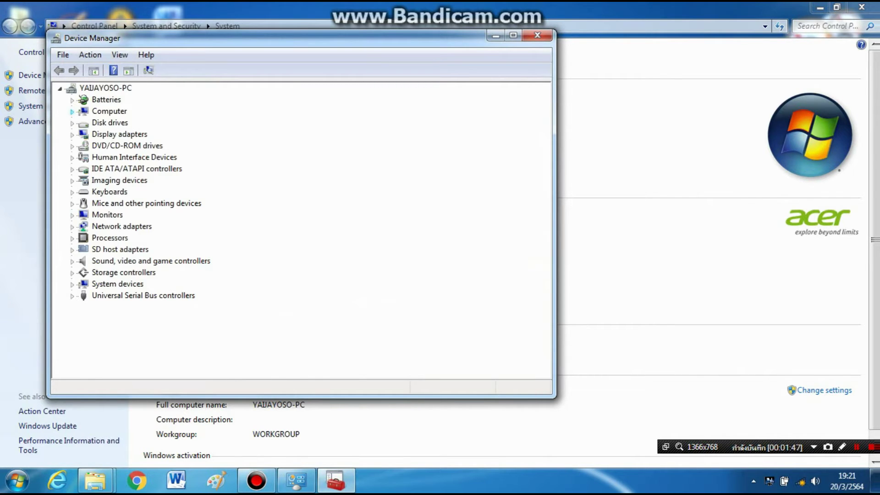
{"action": "double_click", "coordinate": [119, 134]}
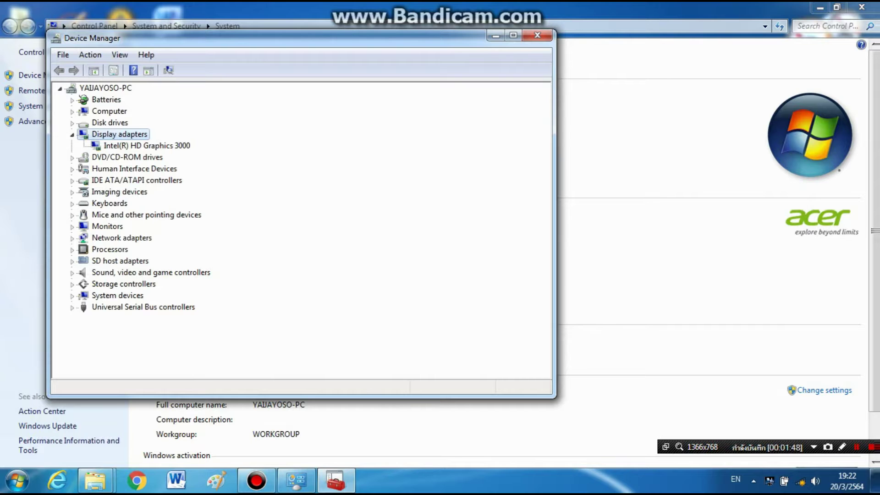
{"action": "left_click", "coordinate": [537, 35]}
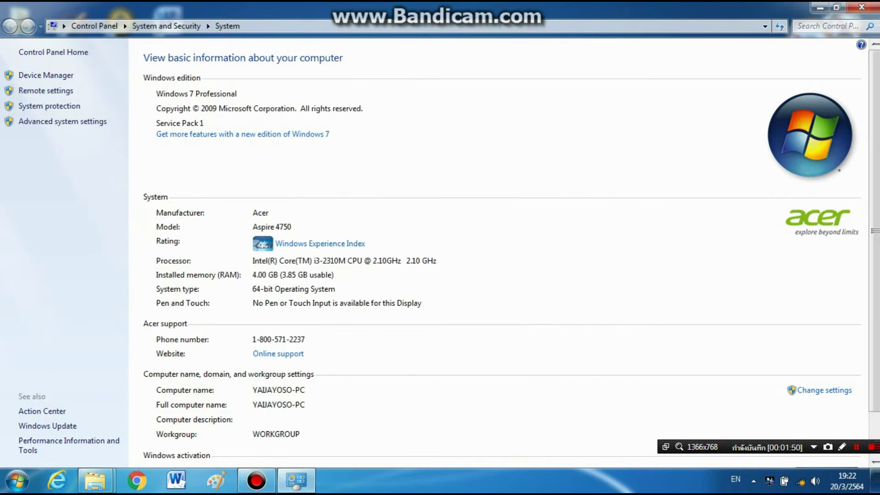
{"action": "left_click", "coordinate": [862, 7]}
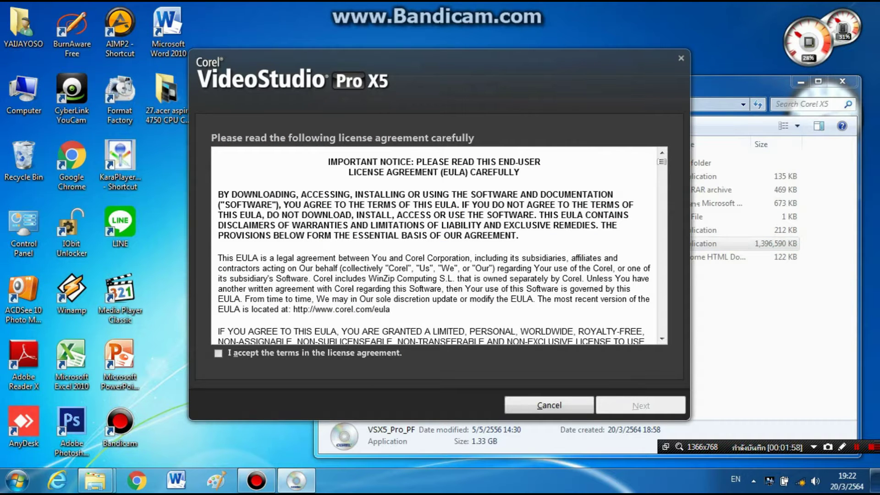
- Accept the VideoStudio Pro X5 license agreement and continue to the user information page
{"action": "key", "text": "alt+a"}
{"action": "key", "text": "alt+n"}
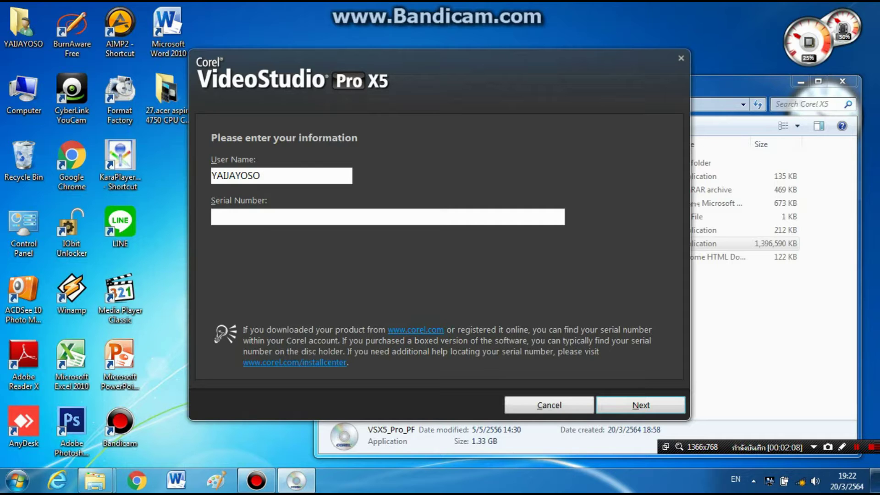
- Run keygen from the Corel X5 folder, move its window aside and turn down the system volume
{"action": "key", "text": "alt+Tab"}
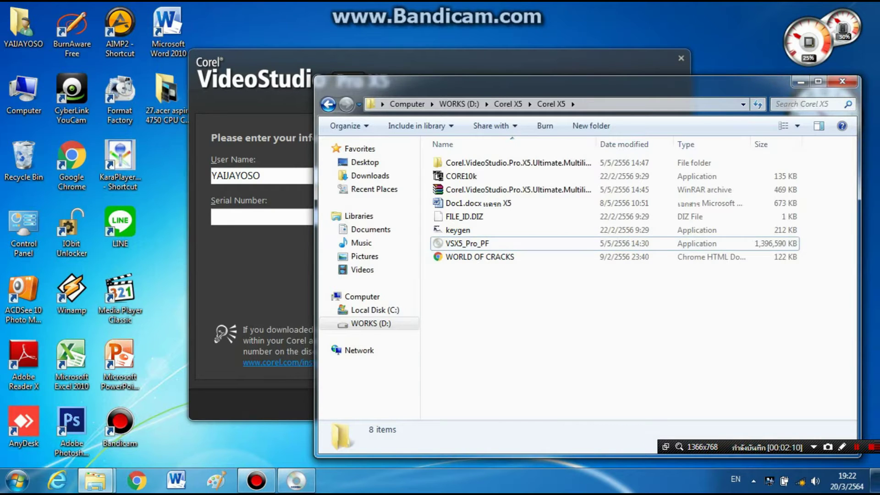
{"action": "left_click", "coordinate": [458, 231]}
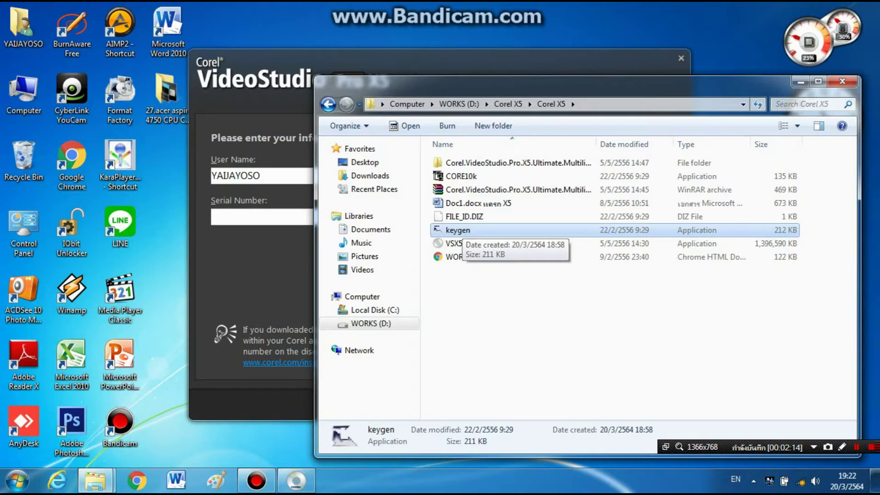
{"action": "double_click", "coordinate": [459, 230]}
{"action": "left_click_drag", "start_coordinate": [413, 103], "coordinate": [125, 21]}
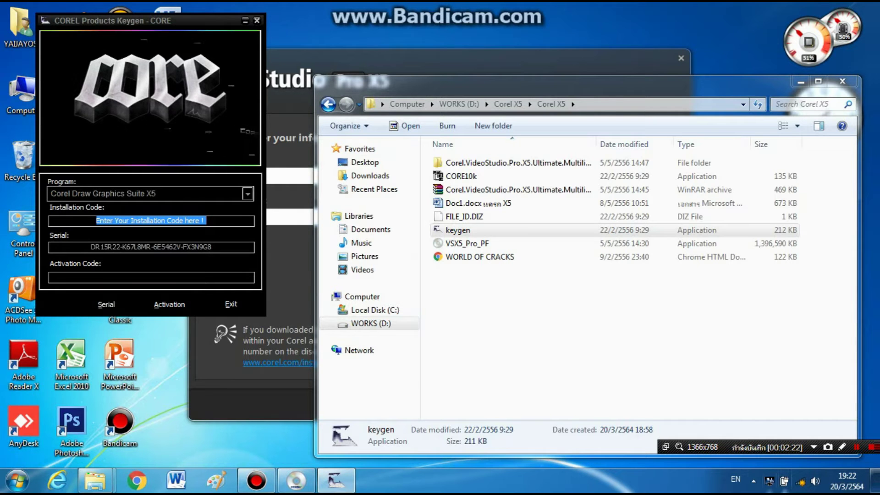
{"action": "left_click", "coordinate": [816, 481]}
{"action": "left_click_drag", "start_coordinate": [812, 343], "coordinate": [812, 389]}
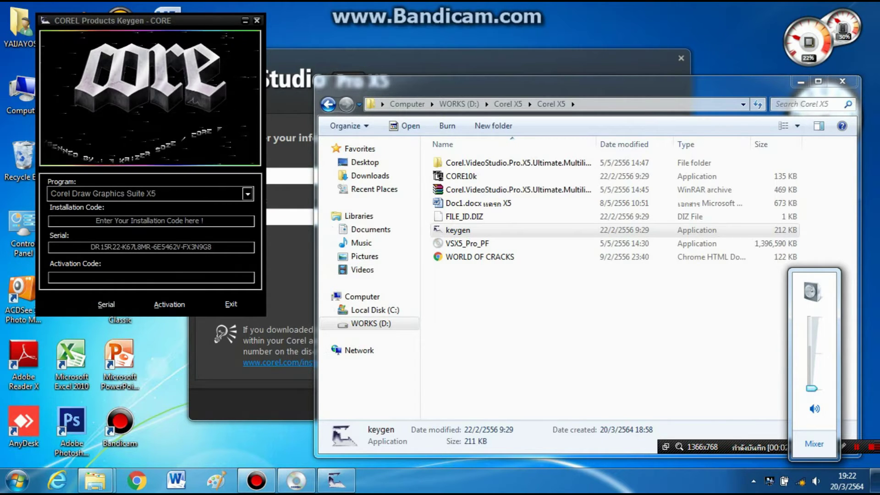
- Choose Corel VideoStudio Pro X5 v15.0 as the keygen's program and copy the serial it shows
{"action": "left_click", "coordinate": [247, 194]}
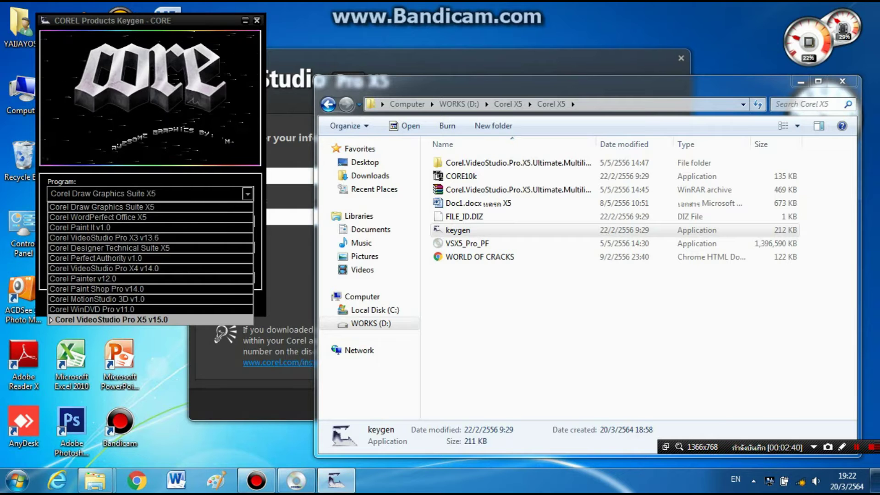
{"action": "left_click", "coordinate": [108, 319]}
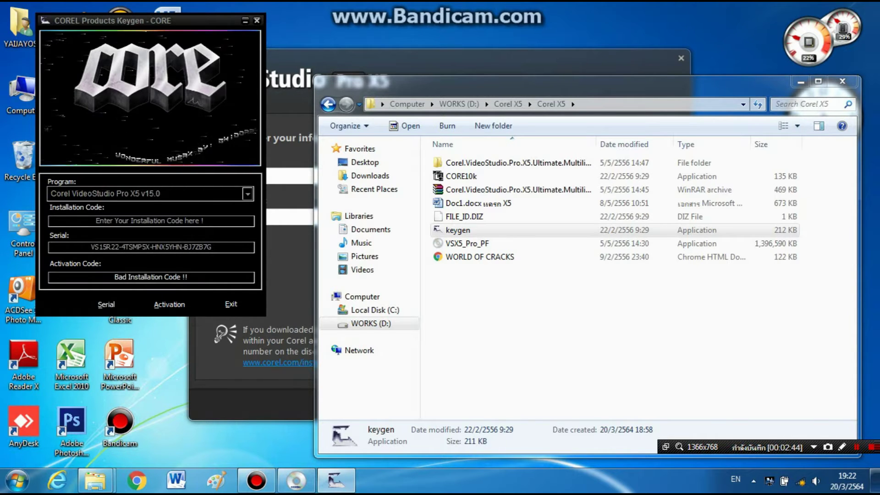
{"action": "left_click_drag", "start_coordinate": [90, 246], "coordinate": [212, 247]}
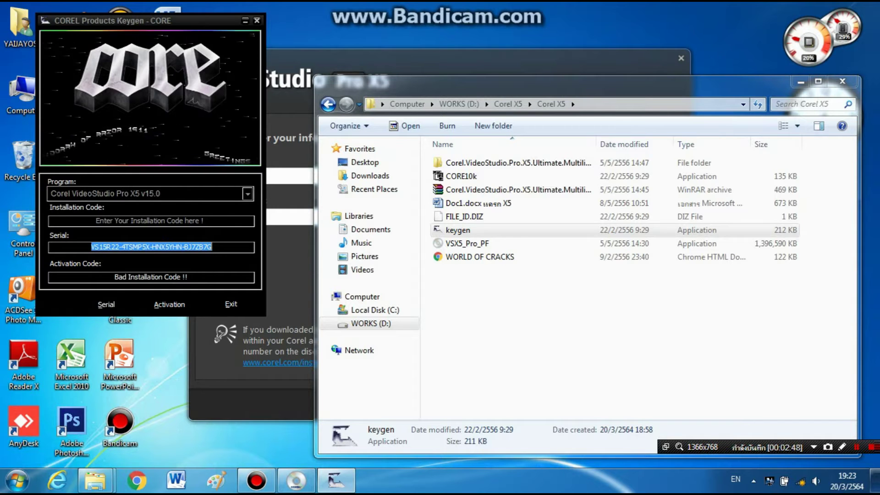
{"action": "right_click", "coordinate": [209, 246]}
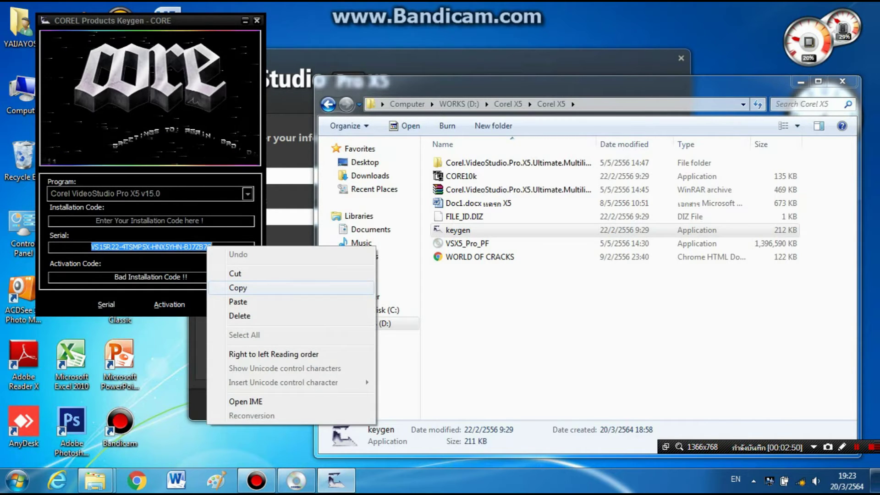
{"action": "left_click", "coordinate": [234, 288]}
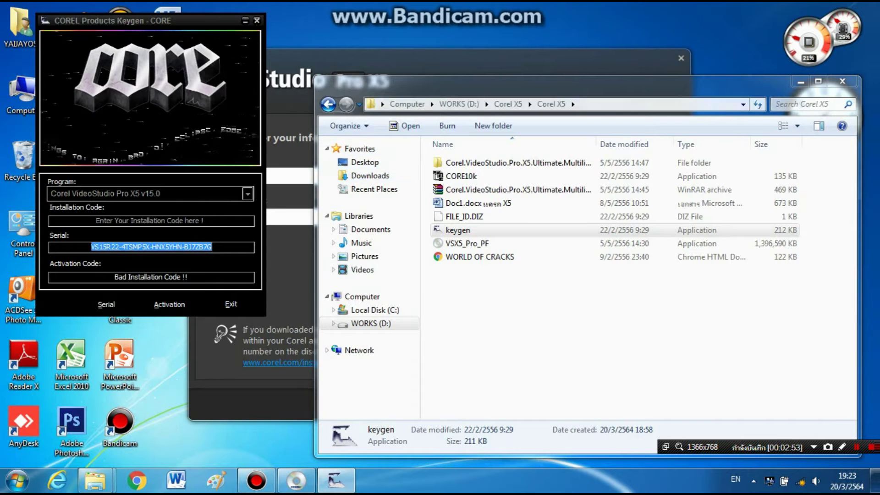
- Paste the copied serial number into the installer's Serial Number field and continue to the installation settings
{"action": "key", "text": "alt+Tab"}
{"action": "left_click", "coordinate": [213, 216]}
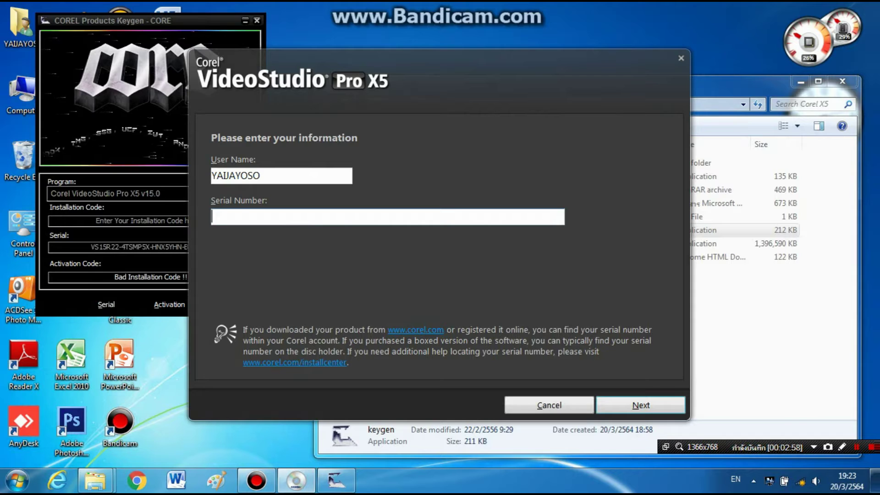
{"action": "key", "text": "ctrl+v"}
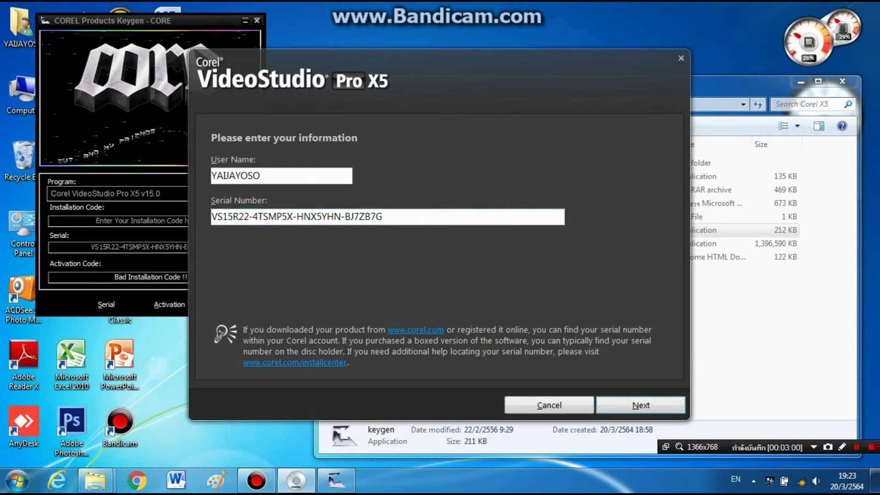
{"action": "left_click", "coordinate": [640, 405]}
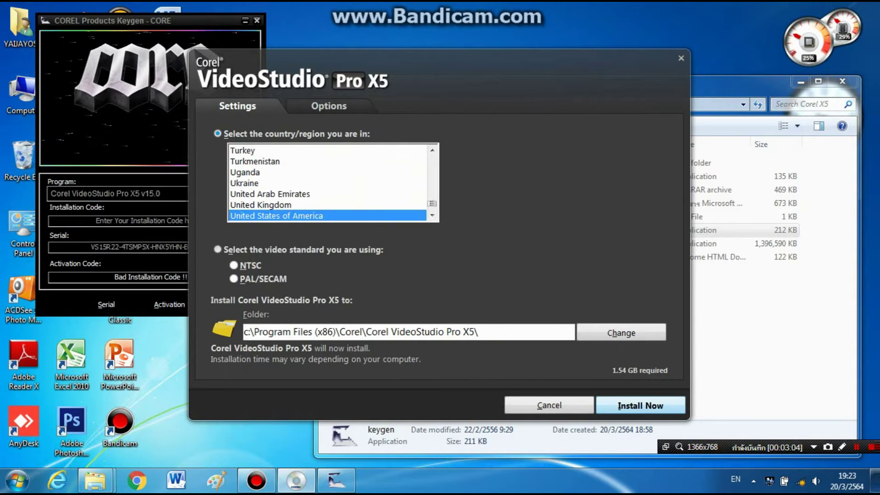
- Turn the system volume fully down, set the video standard to PAL/SECAM and start the installation
{"action": "left_click", "coordinate": [816, 481]}
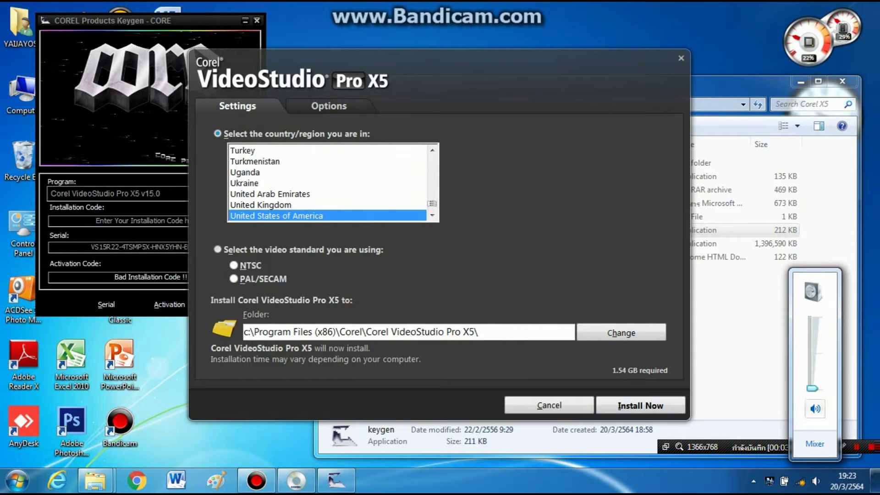
{"action": "left_click_drag", "start_coordinate": [813, 387], "coordinate": [812, 390]}
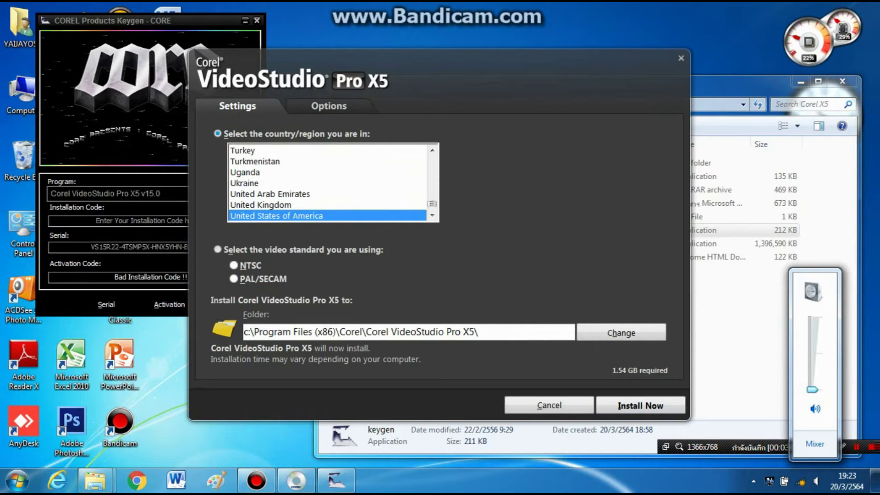
{"action": "left_click", "coordinate": [233, 265]}
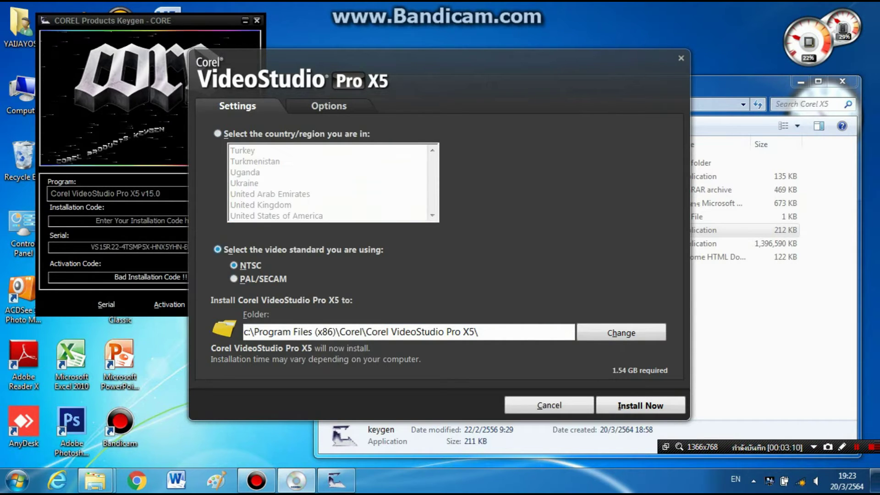
{"action": "left_click", "coordinate": [234, 278]}
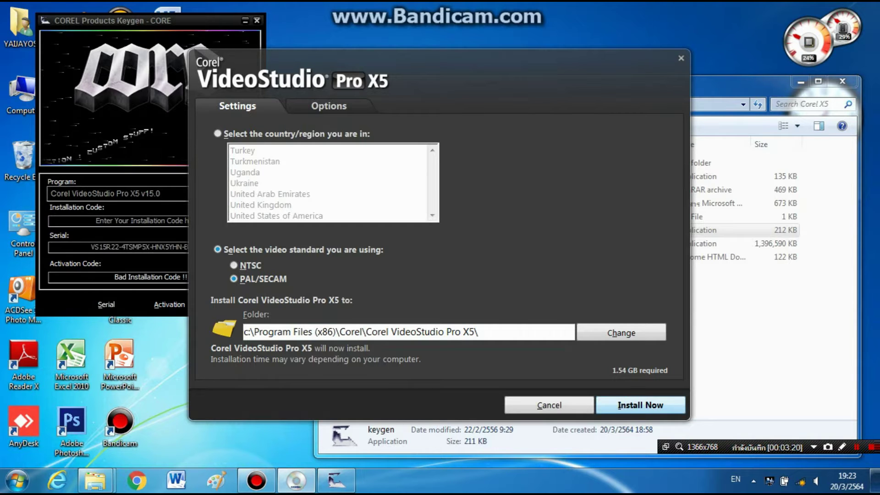
{"action": "left_click", "coordinate": [641, 405]}
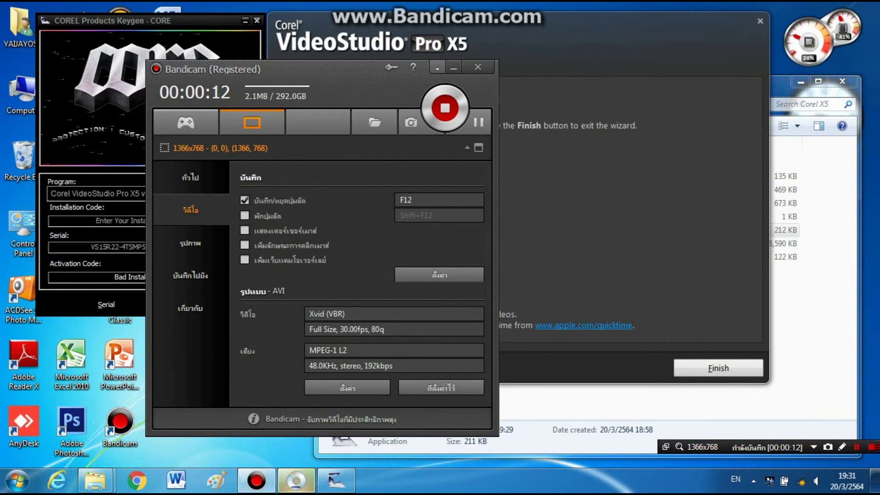
- Hide the Bandicam window and finish the VideoStudio Pro X5 installation wizard
{"action": "left_click", "coordinate": [437, 67]}
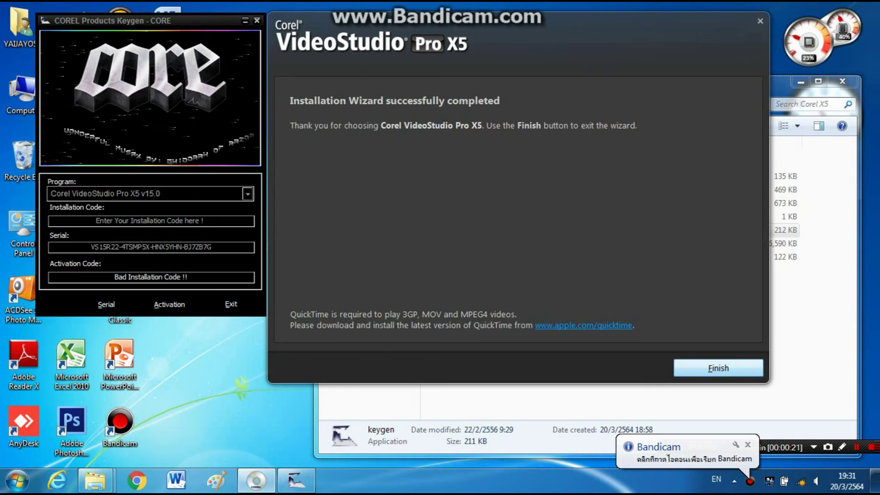
{"action": "key", "text": "Return"}
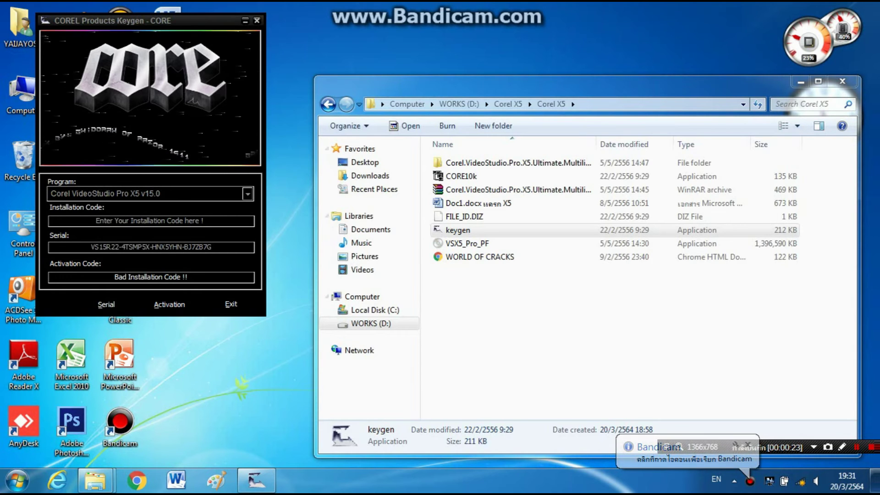
- Move the keygen window away from the desktop icons and empty the Recycle Bin
{"action": "left_click_drag", "start_coordinate": [137, 20], "coordinate": [333, 30]}
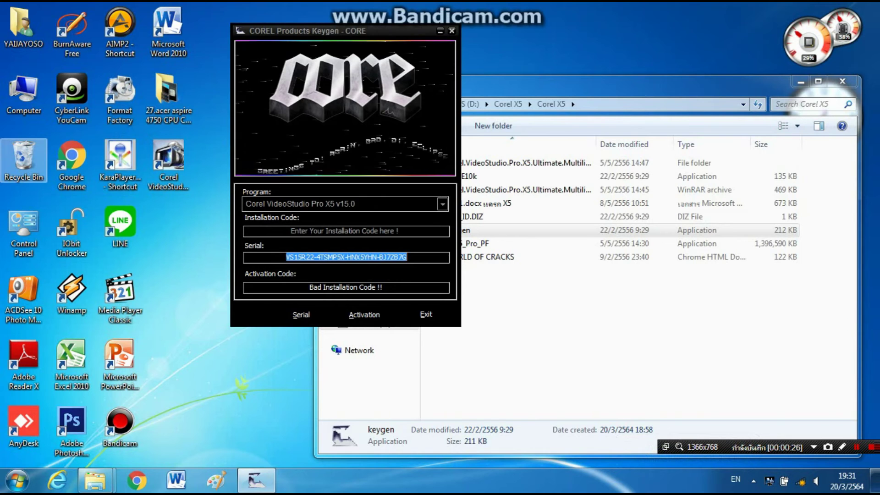
{"action": "right_click", "coordinate": [31, 146]}
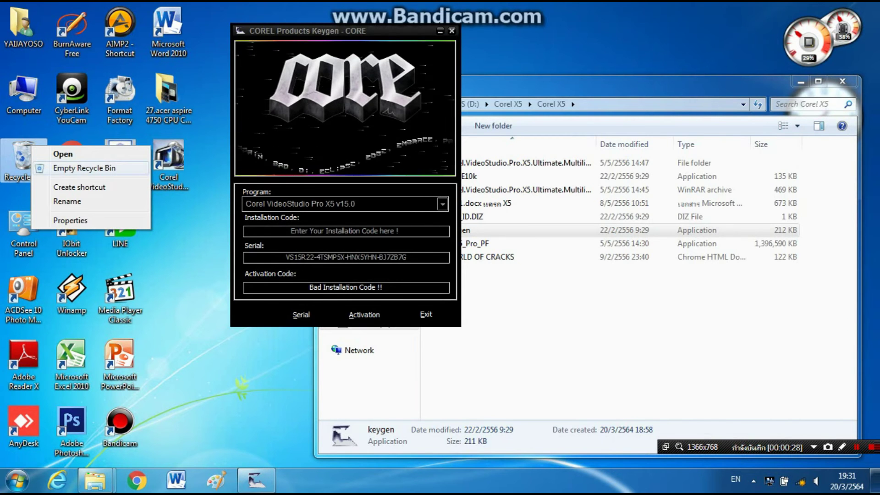
{"action": "key", "text": "Escape"}
{"action": "key", "text": "shift+Delete"}
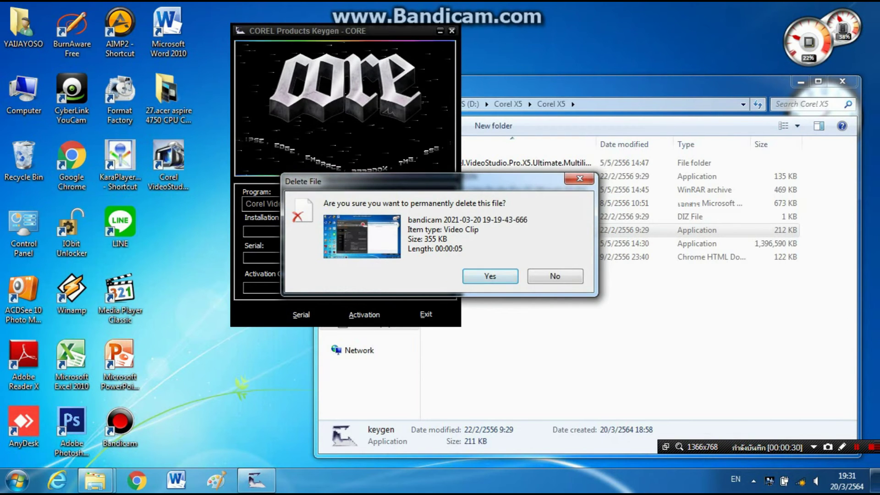
{"action": "key", "text": "Return"}
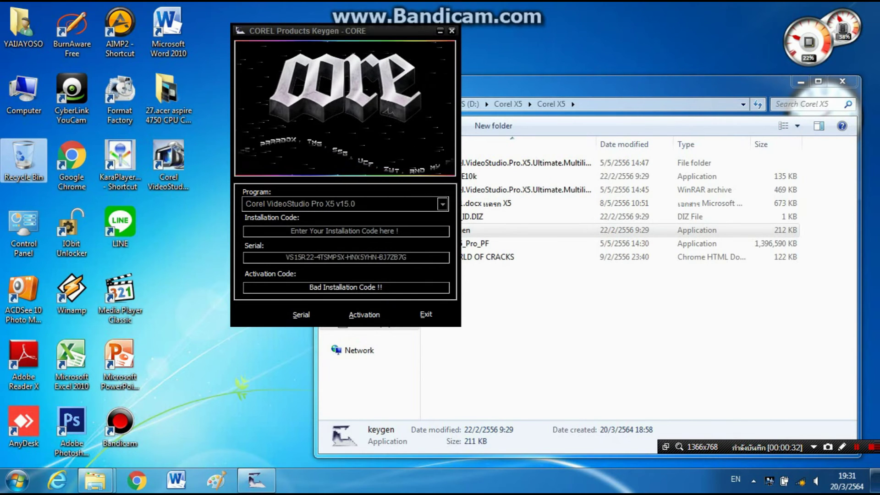
{"action": "left_click", "coordinate": [753, 481]}
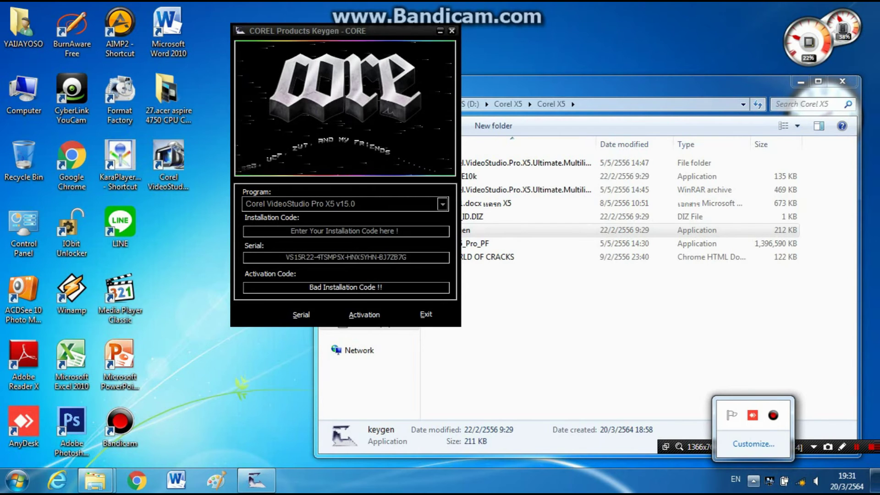
{"action": "left_click", "coordinate": [773, 414]}
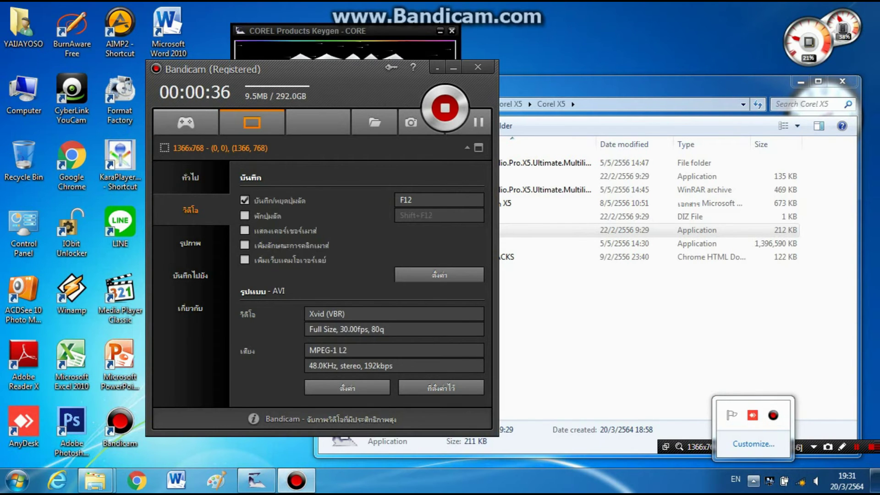
{"action": "left_click_drag", "start_coordinate": [284, 69], "coordinate": [246, 81]}
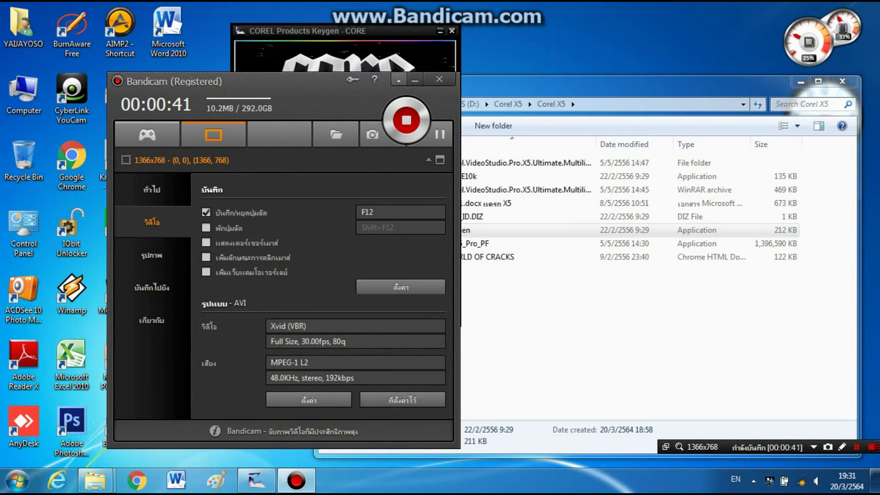
{"action": "left_click", "coordinate": [415, 80]}
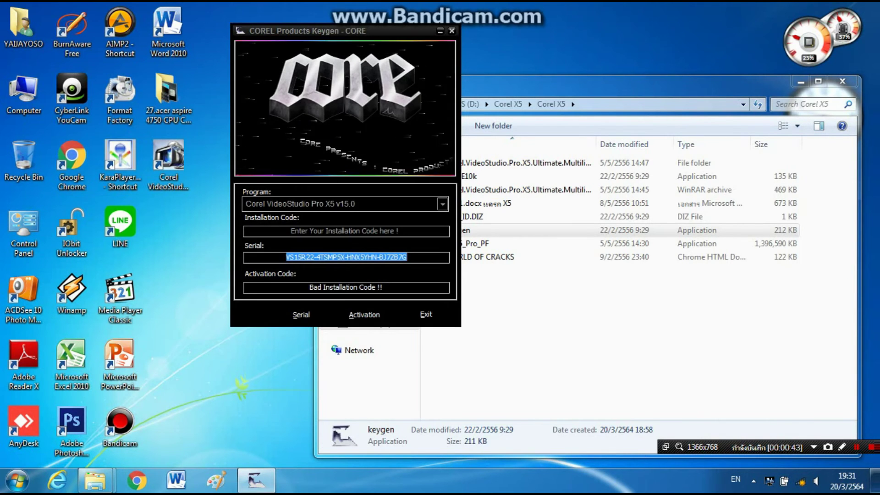
- Launch Corel VideoStudio Pro X5, choose the Phone Corel activation option and place its window beside the keygen
{"action": "left_click_drag", "start_coordinate": [293, 31], "coordinate": [281, 40]}
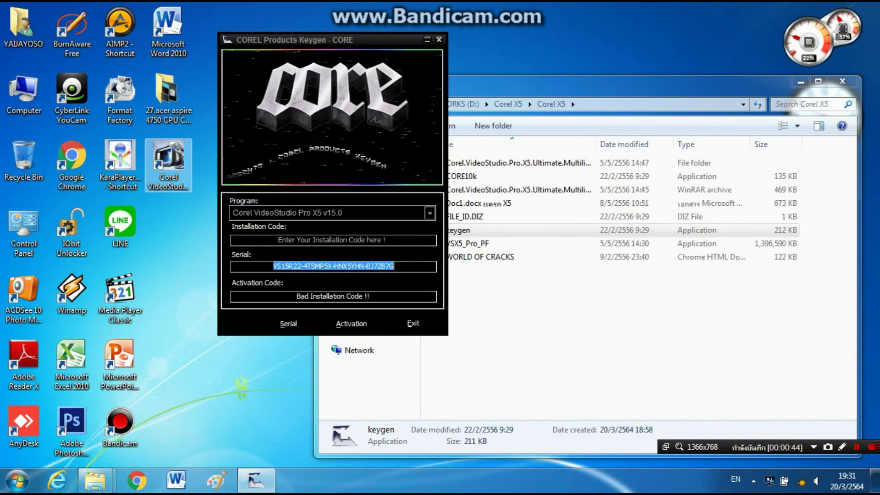
{"action": "left_click", "coordinate": [169, 165]}
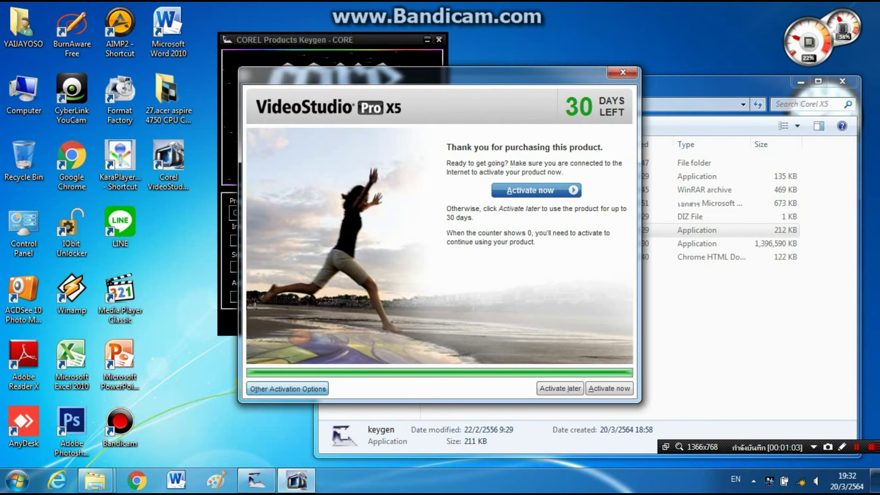
{"action": "left_click", "coordinate": [287, 388]}
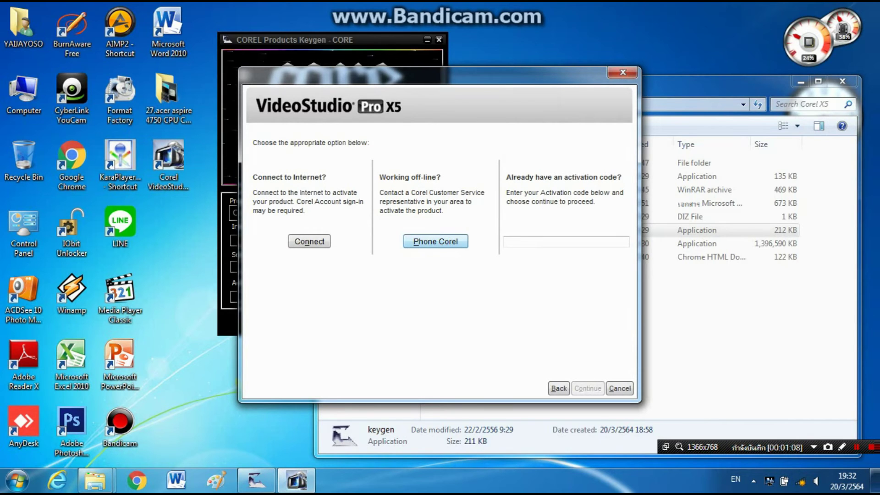
{"action": "left_click", "coordinate": [436, 241]}
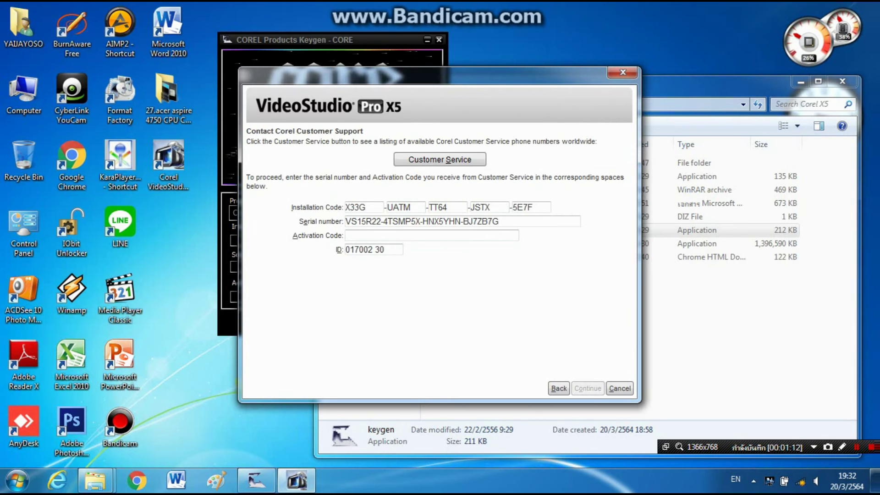
{"action": "left_click_drag", "start_coordinate": [412, 73], "coordinate": [663, 52]}
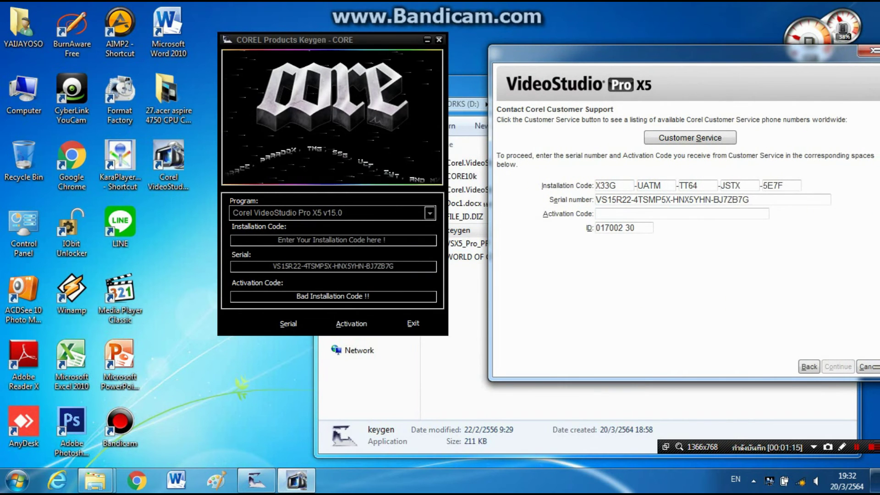
- Clear the keygen's Installation Code placeholder and copy the first block of VideoStudio's installation code into it
{"action": "left_click_drag", "start_coordinate": [390, 239], "coordinate": [279, 240]}
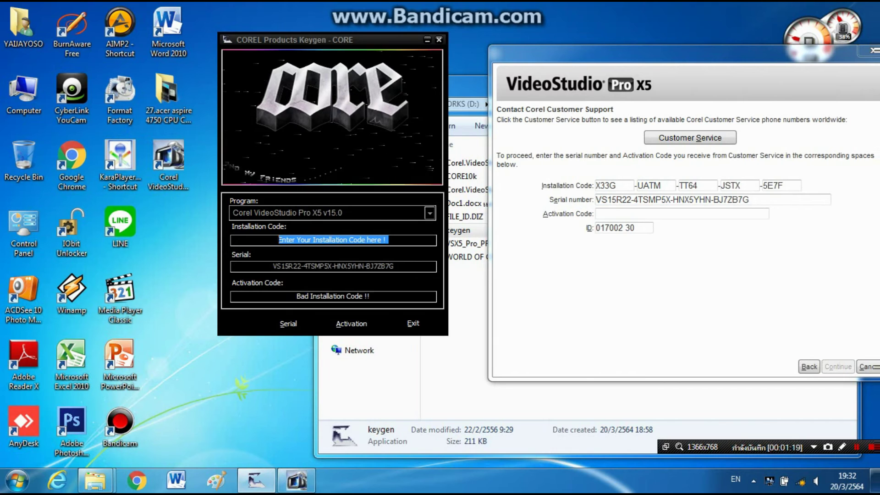
{"action": "key", "text": "Delete"}
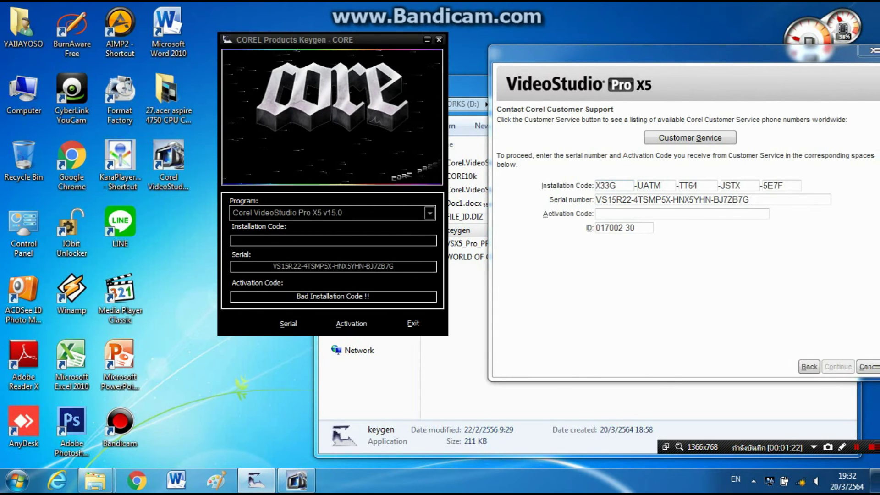
{"action": "key", "text": "alt+Tab"}
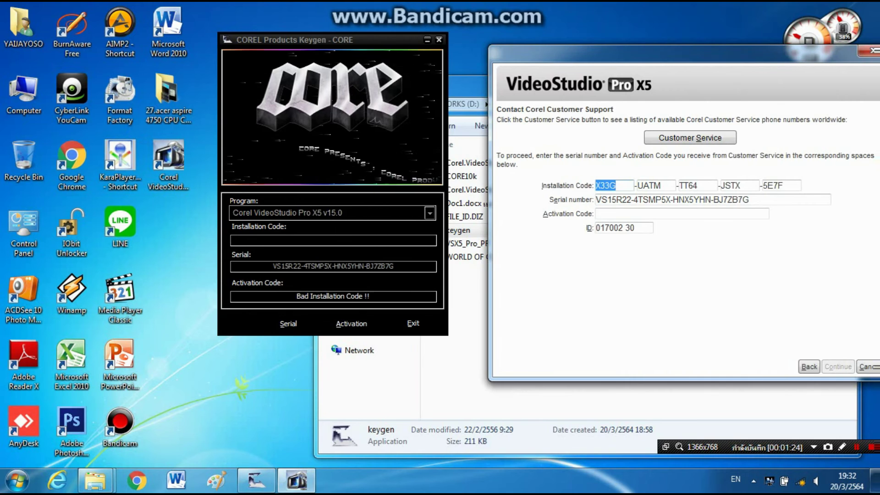
{"action": "right_click", "coordinate": [607, 183]}
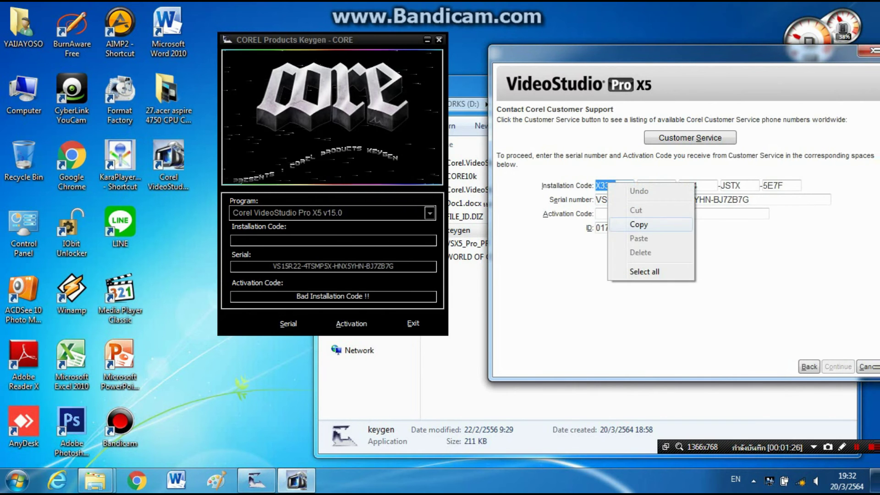
{"action": "left_click", "coordinate": [639, 225]}
{"action": "right_click", "coordinate": [344, 239]}
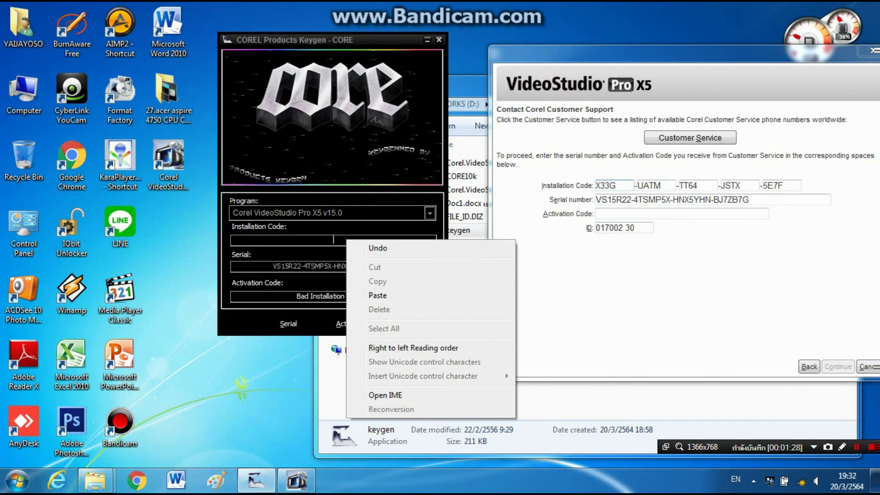
{"action": "left_click", "coordinate": [366, 292]}
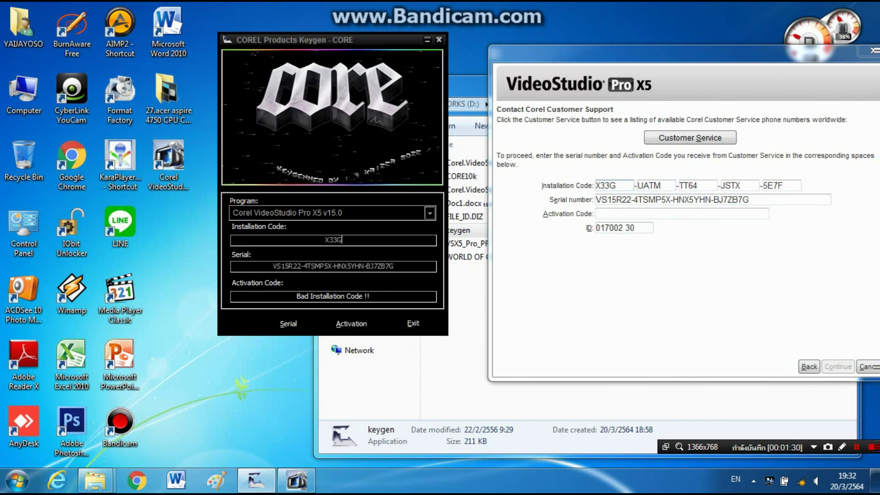
- Append the second block of VideoStudio's installation code to the keygen's Installation Code field
{"action": "double_click", "coordinate": [649, 185]}
{"action": "right_click", "coordinate": [656, 189]}
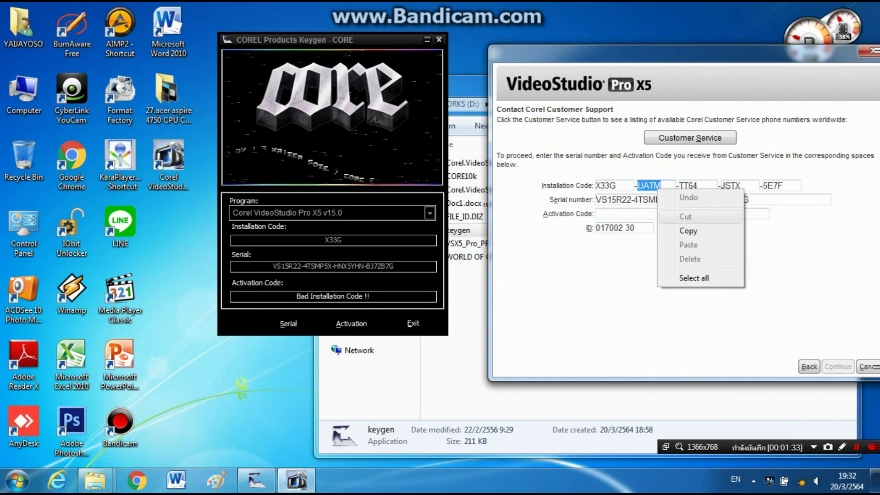
{"action": "left_click", "coordinate": [688, 231]}
{"action": "left_click", "coordinate": [366, 239]}
{"action": "key", "text": "ctrl+v"}
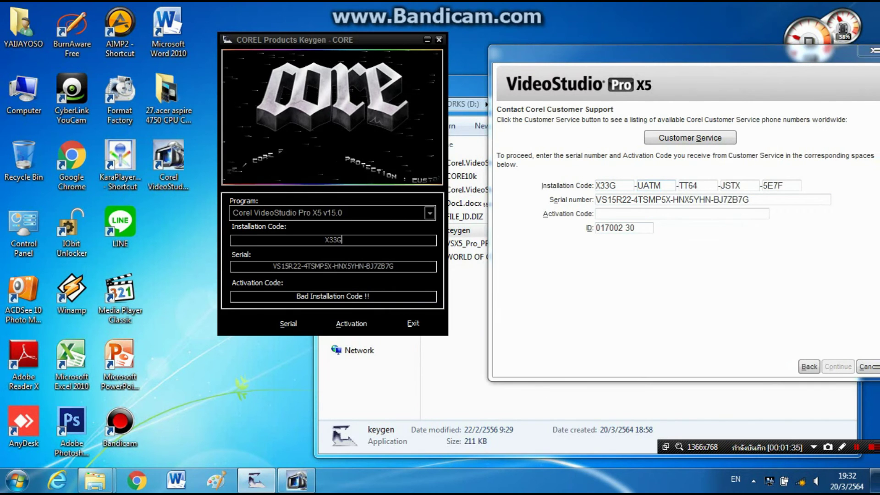
{"action": "right_click", "coordinate": [367, 238]}
{"action": "key", "text": "Escape"}
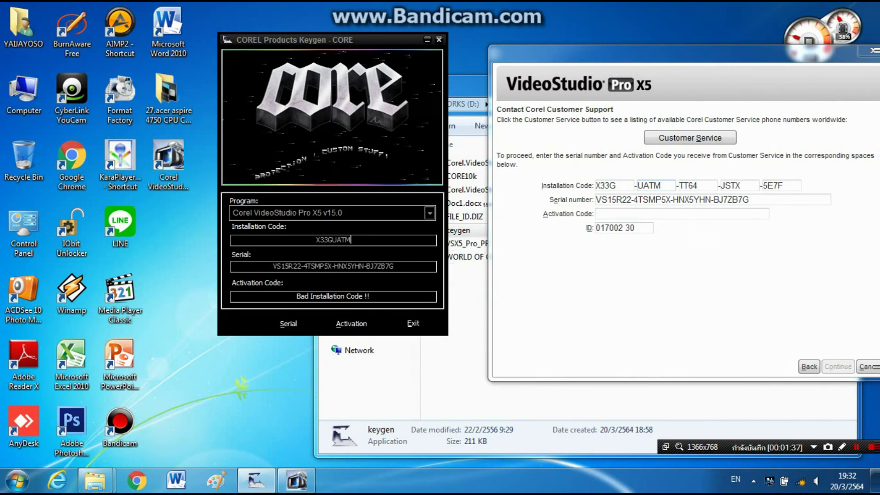
- Append the third block of the installation code to the keygen's Installation Code field
{"action": "left_click", "coordinate": [682, 186]}
{"action": "double_click", "coordinate": [682, 185]}
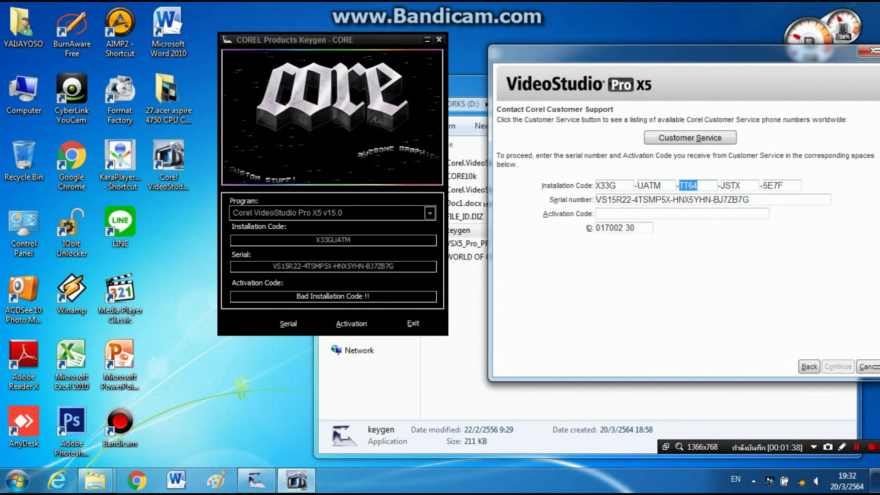
{"action": "right_click", "coordinate": [683, 184]}
{"action": "left_click", "coordinate": [705, 224]}
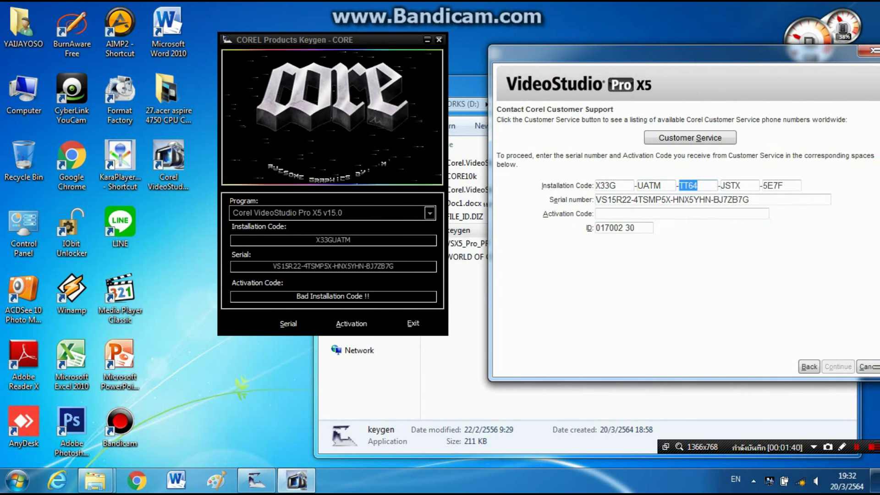
{"action": "left_click", "coordinate": [376, 239]}
{"action": "right_click", "coordinate": [376, 240]}
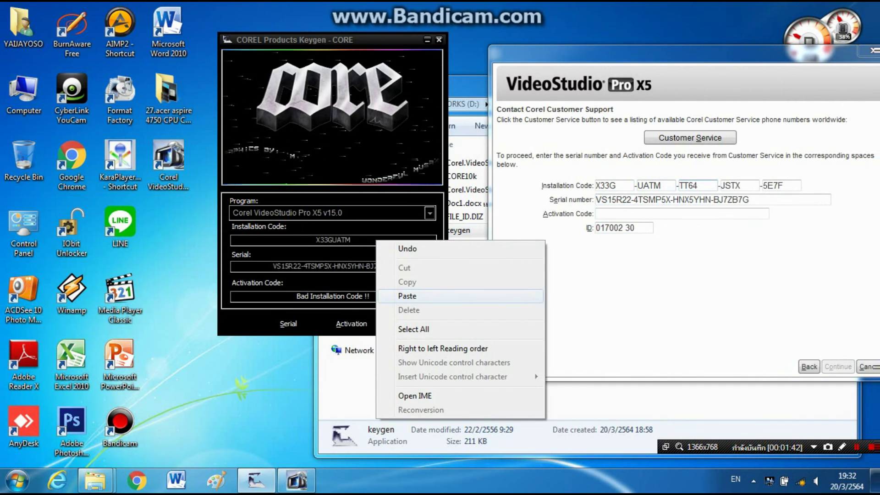
{"action": "left_click", "coordinate": [407, 296]}
- Append the fourth block of the installation code to the keygen's Installation Code field
{"action": "double_click", "coordinate": [730, 185]}
{"action": "right_click", "coordinate": [734, 186]}
{"action": "left_click", "coordinate": [765, 228]}
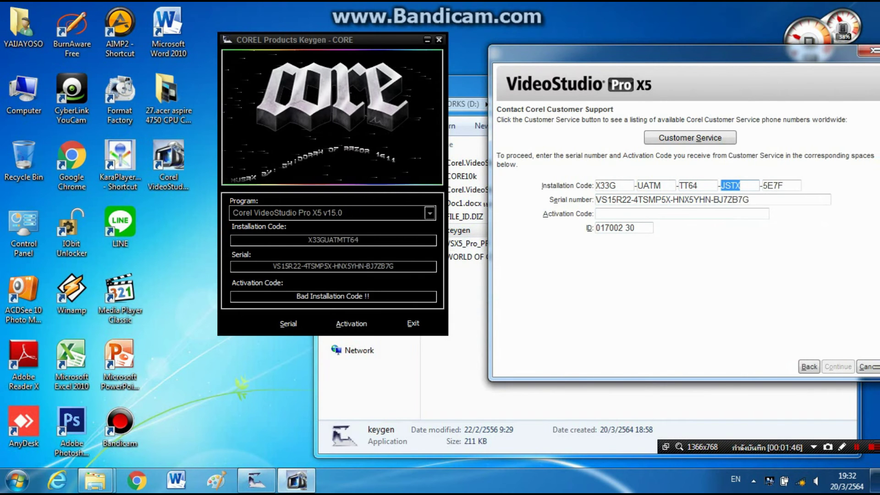
{"action": "right_click", "coordinate": [364, 237]}
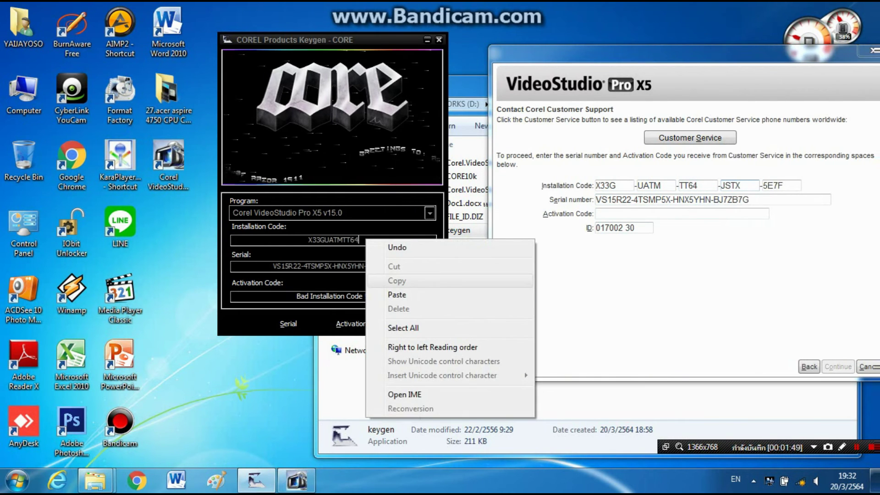
{"action": "left_click", "coordinate": [394, 295]}
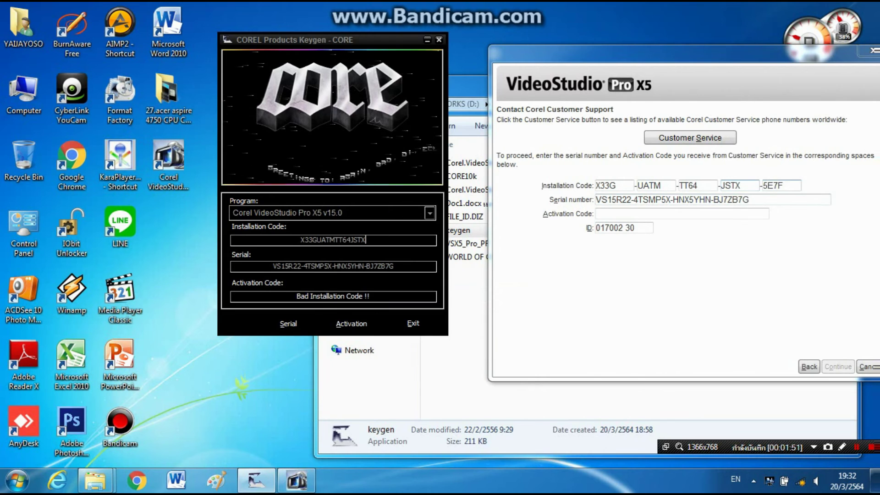
- Complete the keygen's Installation Code field with the fifth and last block of the installation code
{"action": "double_click", "coordinate": [774, 186]}
{"action": "right_click", "coordinate": [776, 185]}
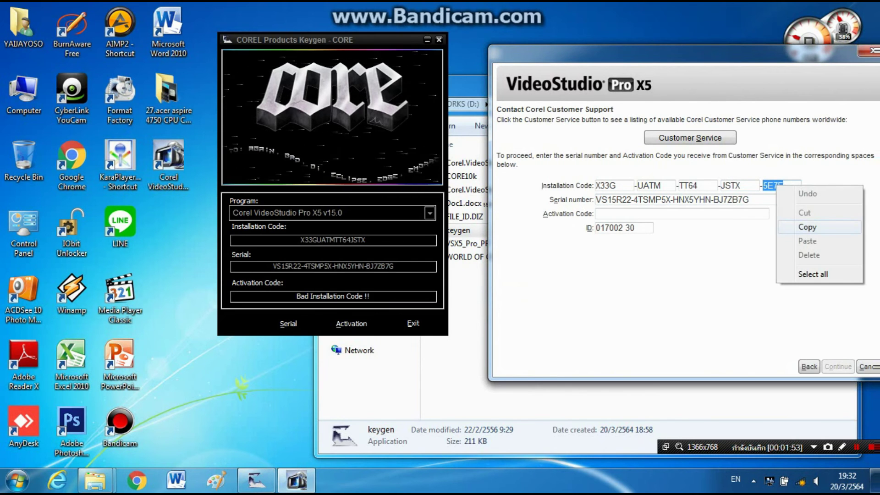
{"action": "left_click", "coordinate": [807, 227]}
{"action": "left_click", "coordinate": [365, 239]}
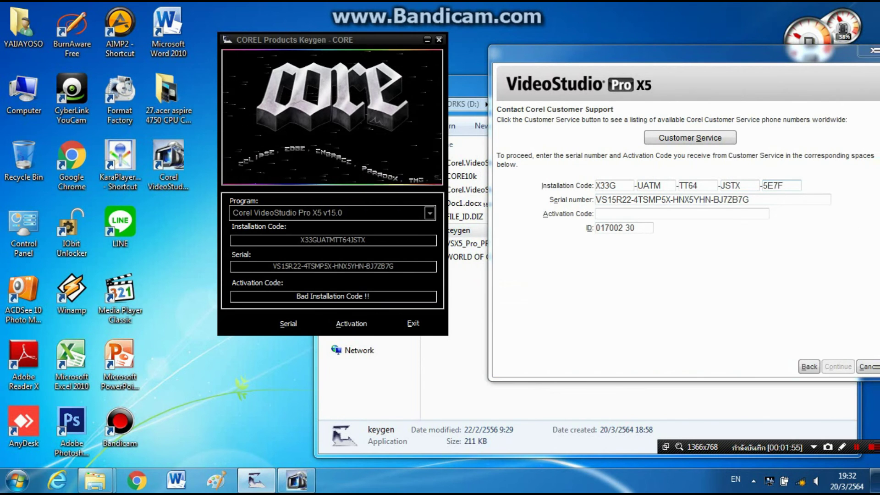
{"action": "right_click", "coordinate": [381, 240]}
{"action": "left_click", "coordinate": [412, 295]}
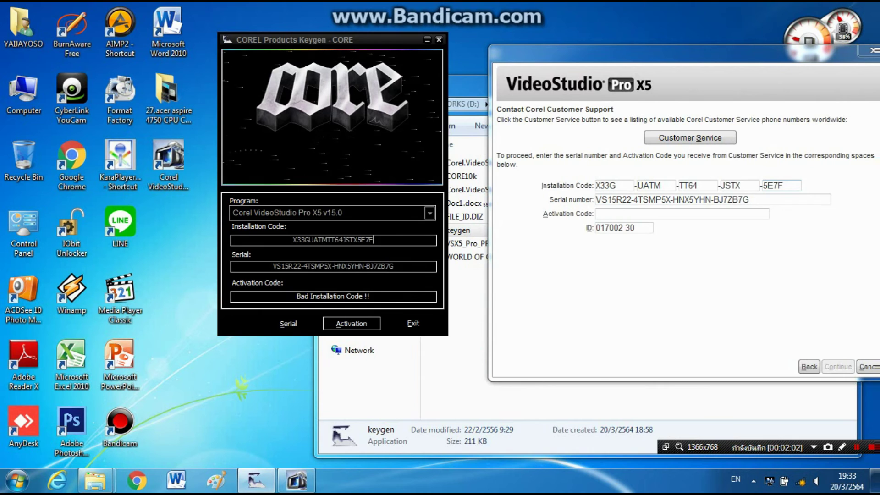
- Generate the activation code in the keygen and copy it
{"action": "left_click", "coordinate": [352, 323]}
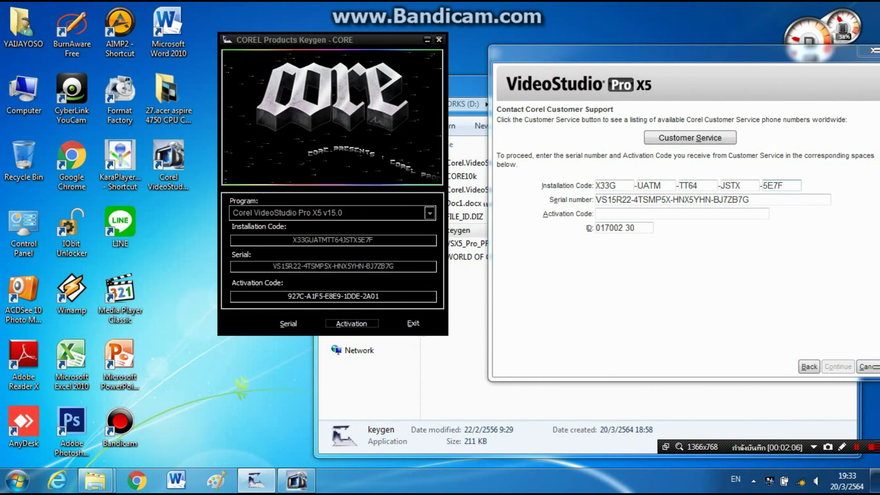
{"action": "left_click_drag", "start_coordinate": [287, 296], "coordinate": [381, 296]}
{"action": "right_click", "coordinate": [376, 296]}
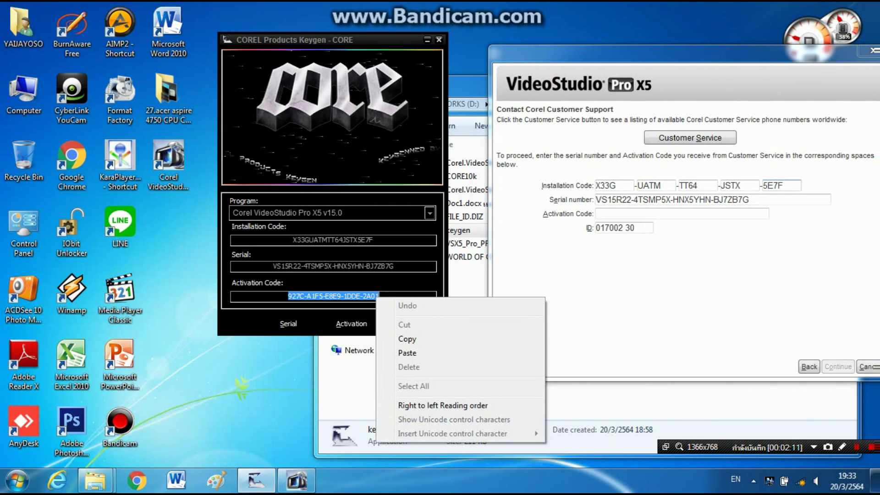
{"action": "left_click", "coordinate": [399, 339]}
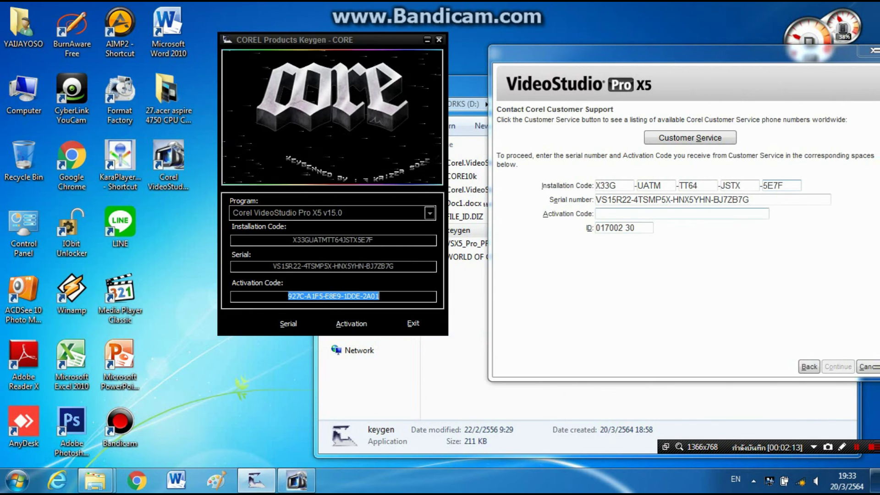
- Paste the copied code into VideoStudio's Activation Code field, move the window back into full view and continue the activation
{"action": "left_click", "coordinate": [683, 214]}
{"action": "right_click", "coordinate": [627, 215]}
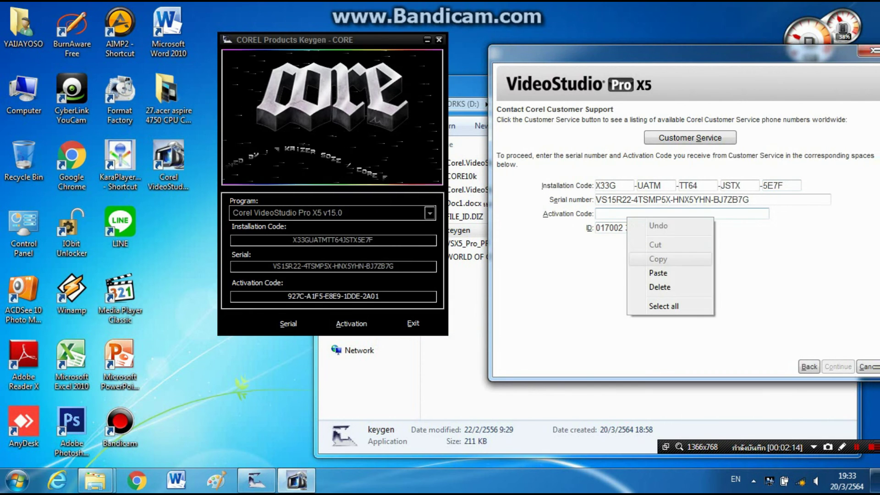
{"action": "left_click", "coordinate": [651, 274]}
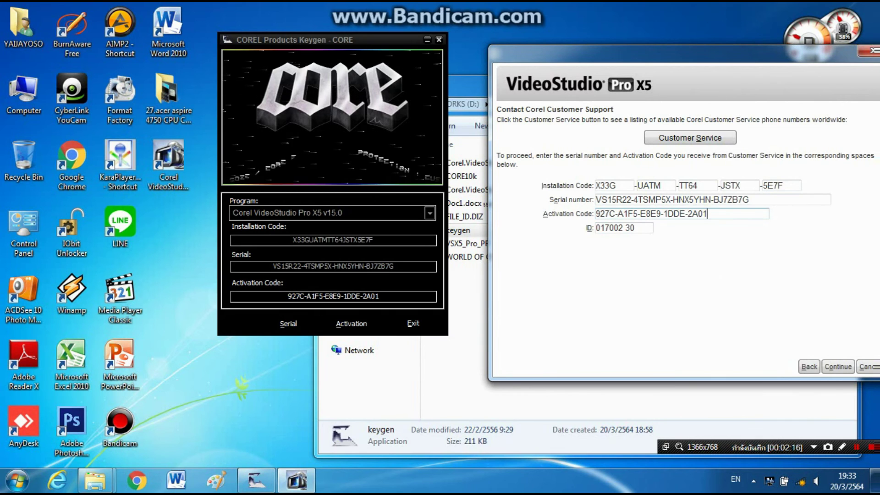
{"action": "left_click_drag", "start_coordinate": [664, 52], "coordinate": [548, 18]}
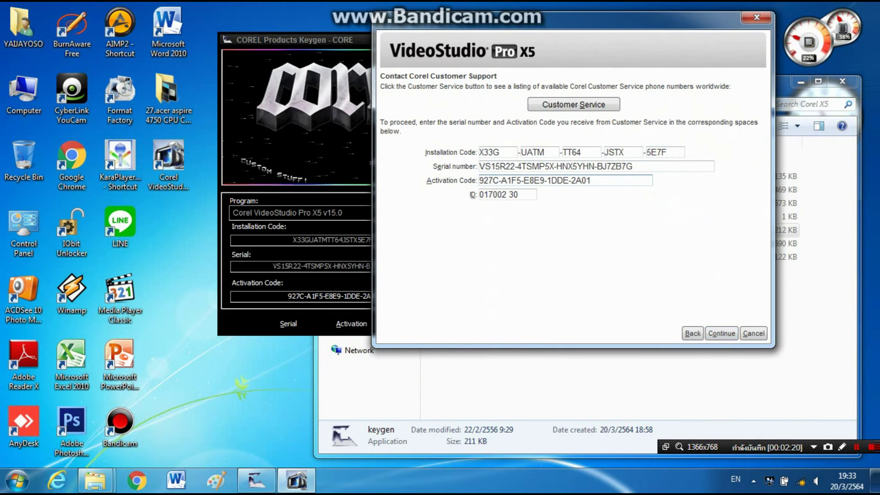
{"action": "key", "text": "Return"}
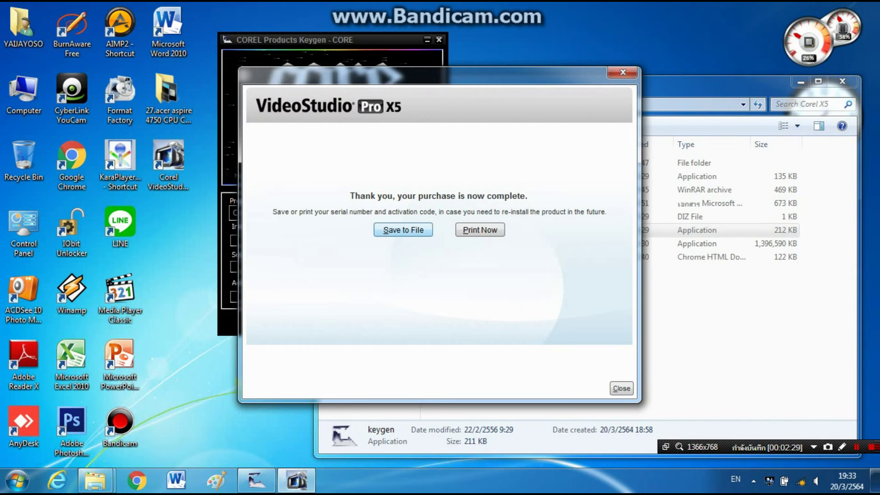
- Save the serial number and activation code to a text file named 123 in the Documents library
{"action": "key", "text": "Return"}
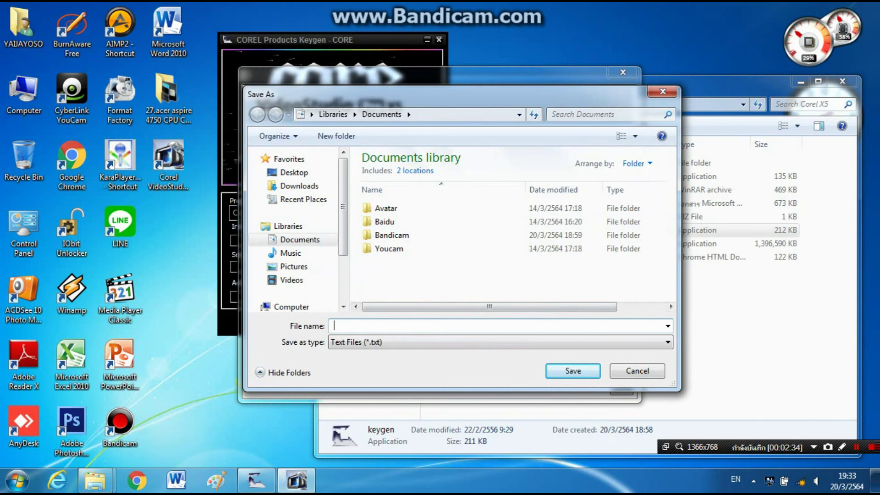
{"action": "type", "text": "123"}
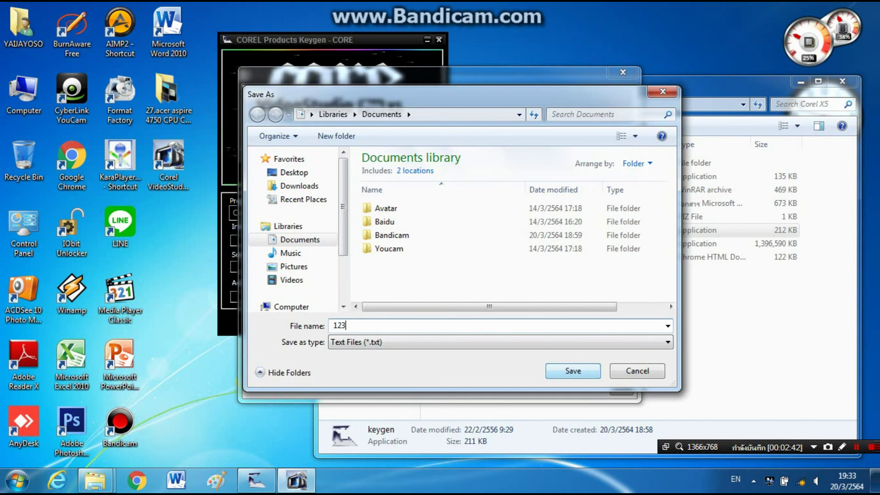
{"action": "key", "text": "Return"}
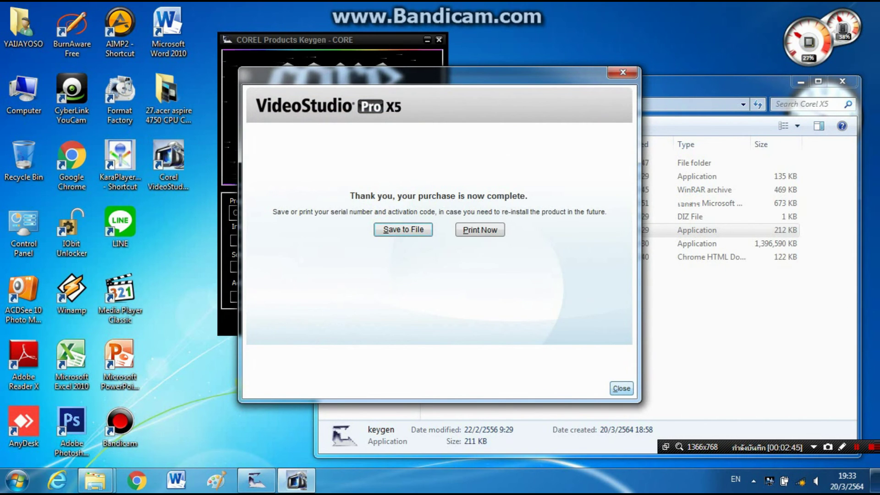
- Close the purchase completion window, then move the keygen clear of the VideoStudio splash screen and close it
{"action": "left_click", "coordinate": [622, 388]}
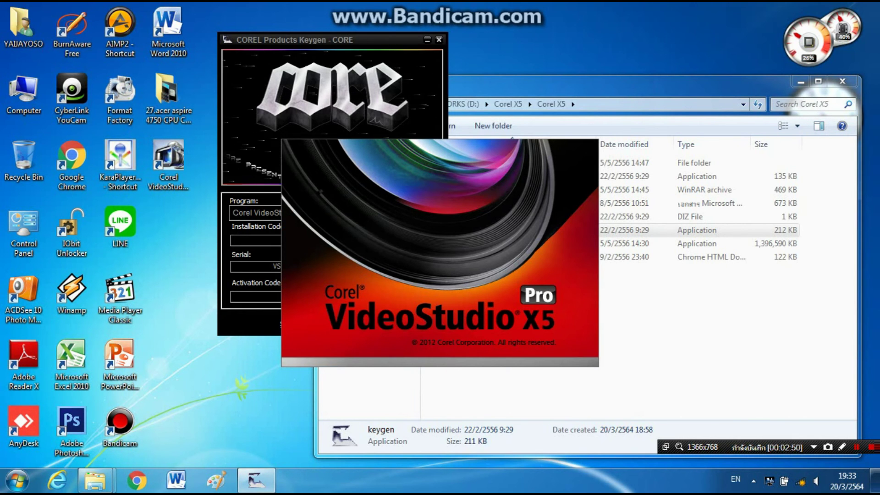
{"action": "left_click_drag", "start_coordinate": [321, 40], "coordinate": [160, 53]}
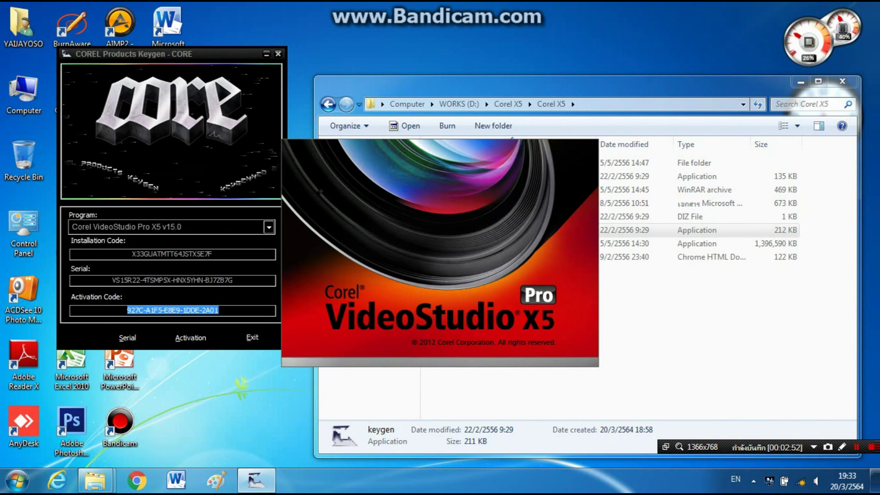
{"action": "key", "text": "alt+F4"}
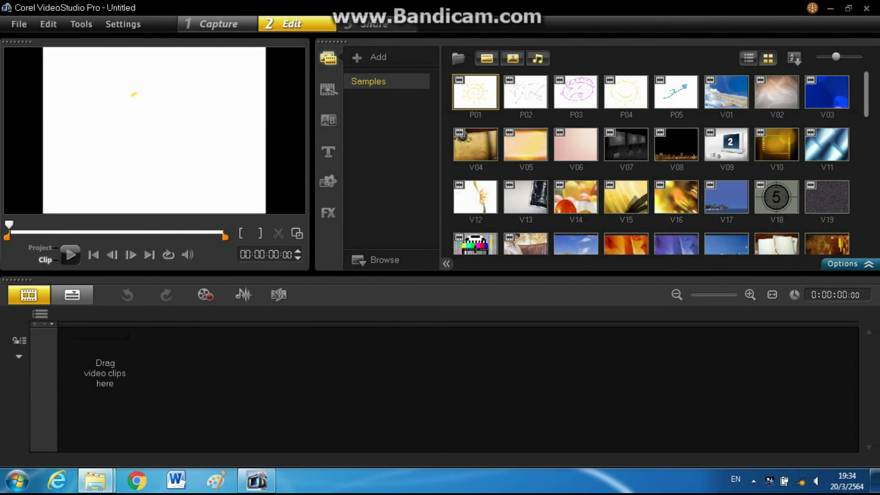
- Switch the project to Timeline View and disable the video, overlay, title, voice and music tracks
{"action": "left_click", "coordinate": [78, 303]}
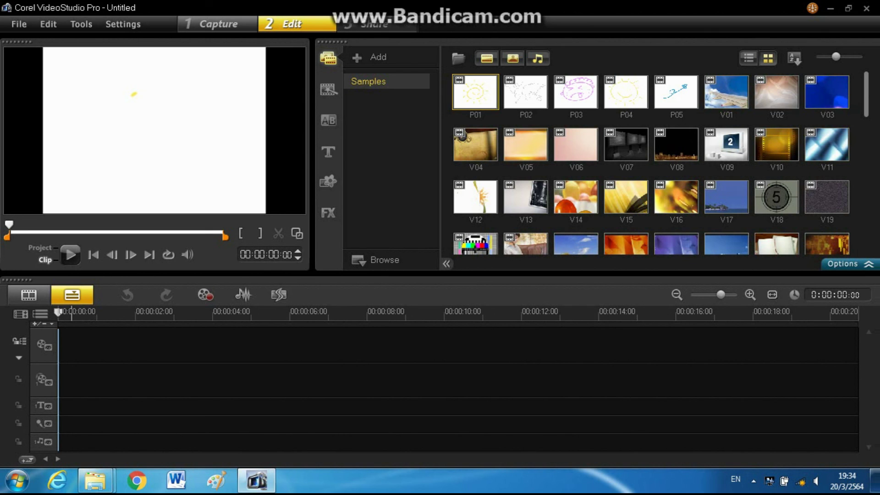
{"action": "left_click", "coordinate": [45, 345]}
{"action": "left_click", "coordinate": [45, 381]}
{"action": "left_click", "coordinate": [44, 405]}
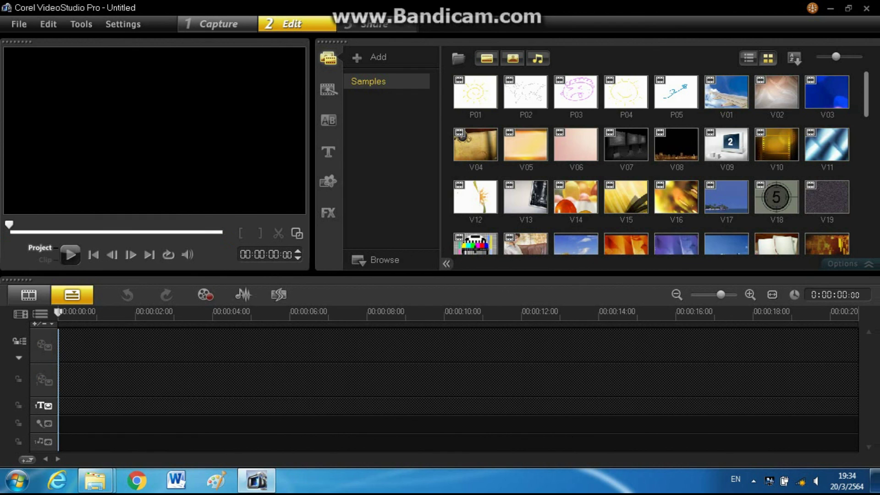
{"action": "left_click", "coordinate": [44, 423]}
{"action": "left_click", "coordinate": [45, 442]}
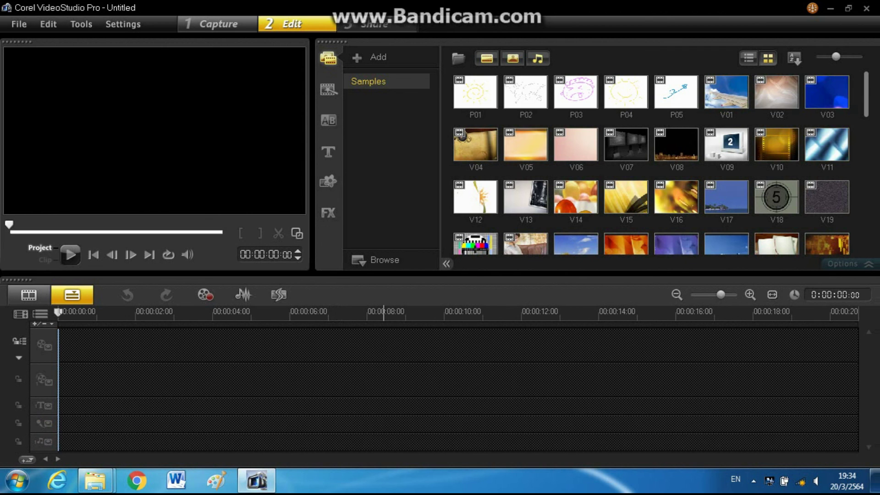
- Restart VideoStudio Pro X5 using its desktop shortcut and dismiss the Corel Guide
{"action": "left_click", "coordinate": [867, 8]}
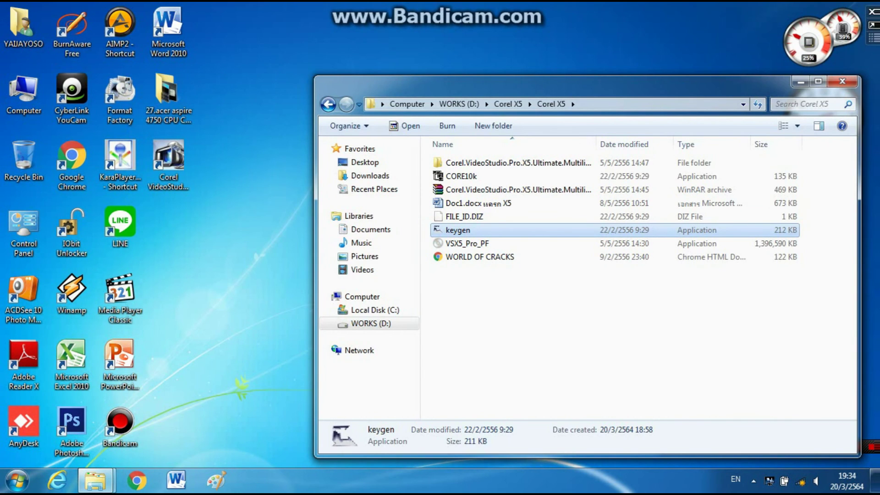
{"action": "left_click", "coordinate": [169, 168]}
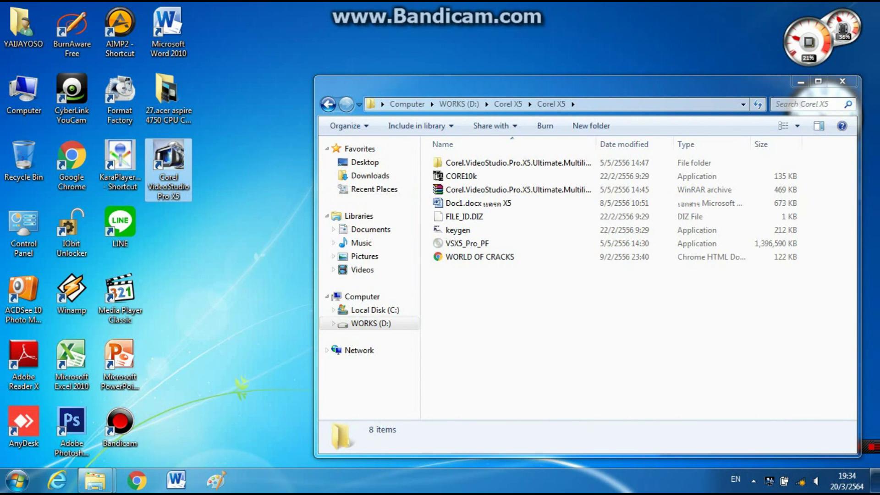
{"action": "left_click", "coordinate": [753, 480]}
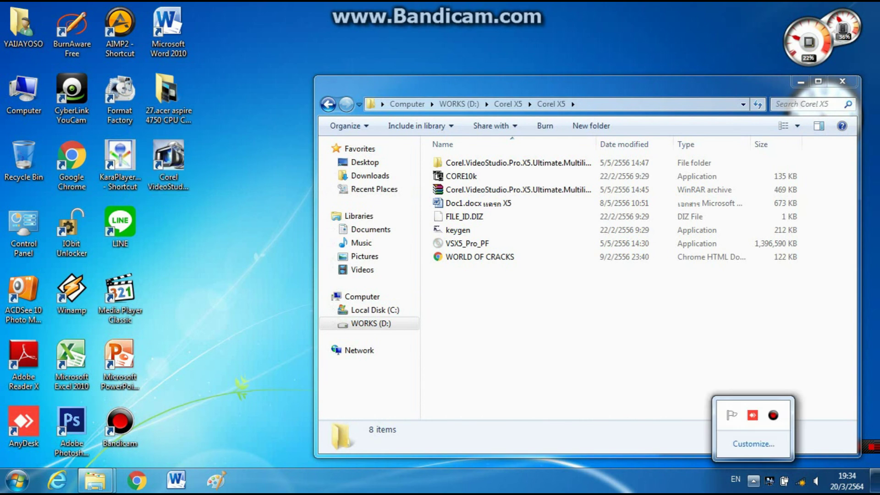
{"action": "key", "text": "Escape"}
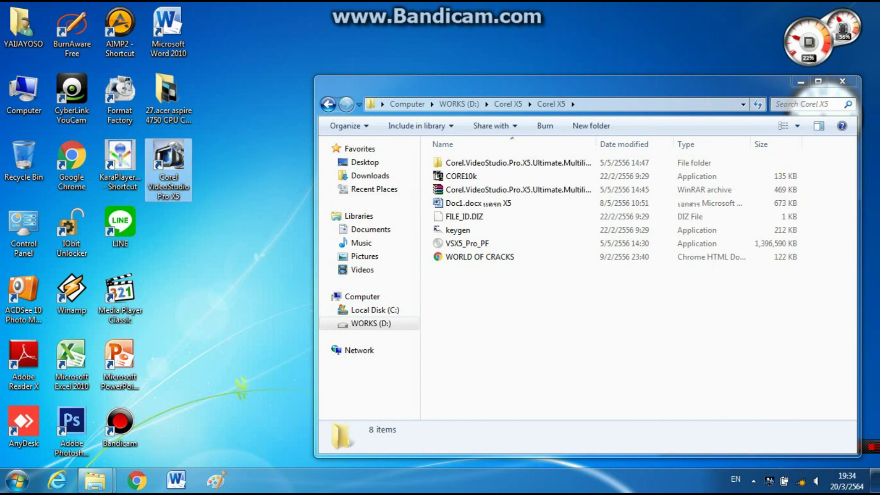
{"action": "key", "text": "Return"}
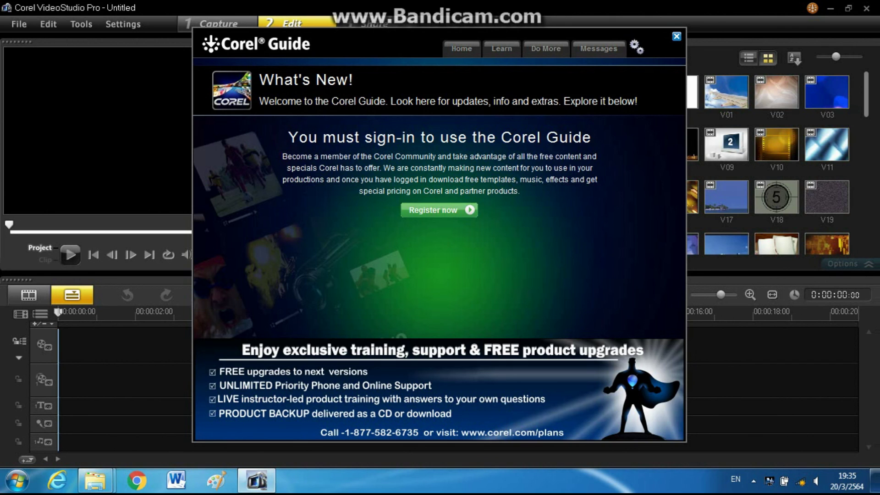
{"action": "key", "text": "Escape"}
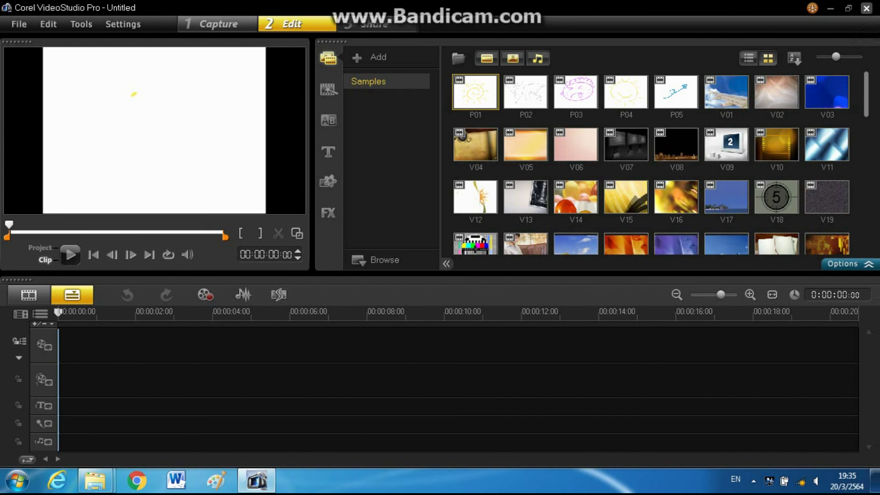
- Close VideoStudio Pro X5 and bring up the window of the running Bandicam recorder
{"action": "left_click", "coordinate": [866, 8]}
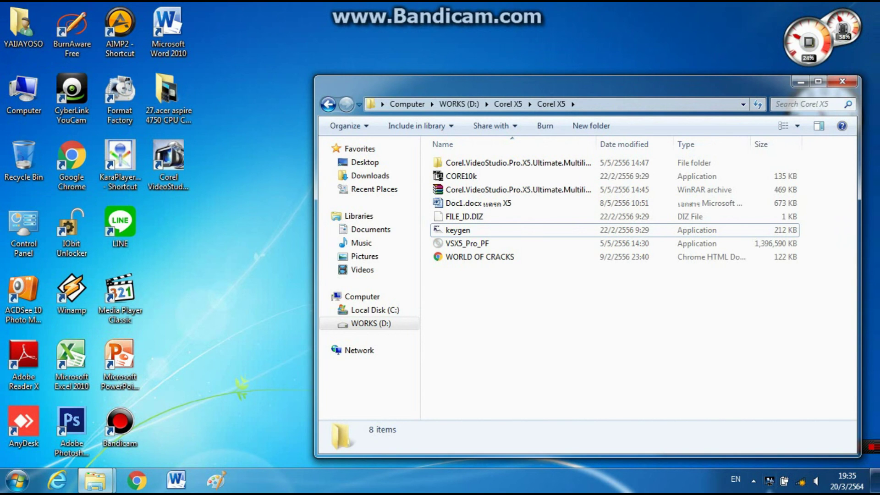
{"action": "left_click", "coordinate": [753, 481]}
{"action": "left_click", "coordinate": [773, 415]}
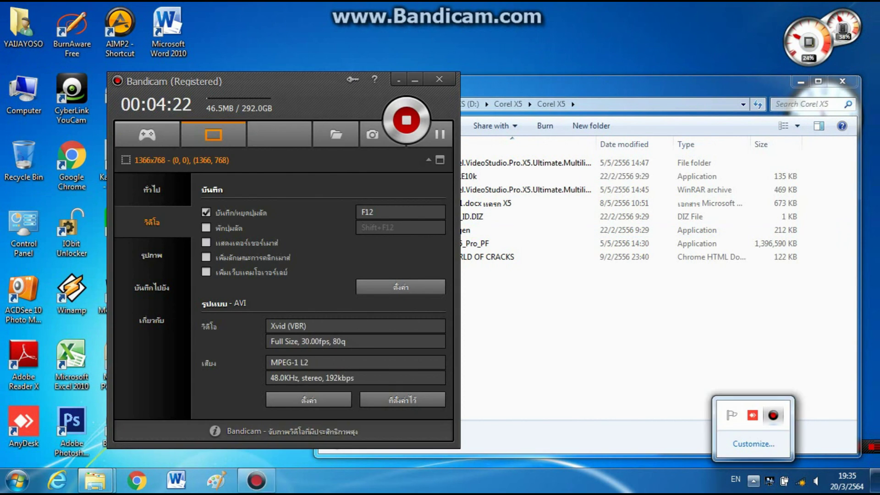